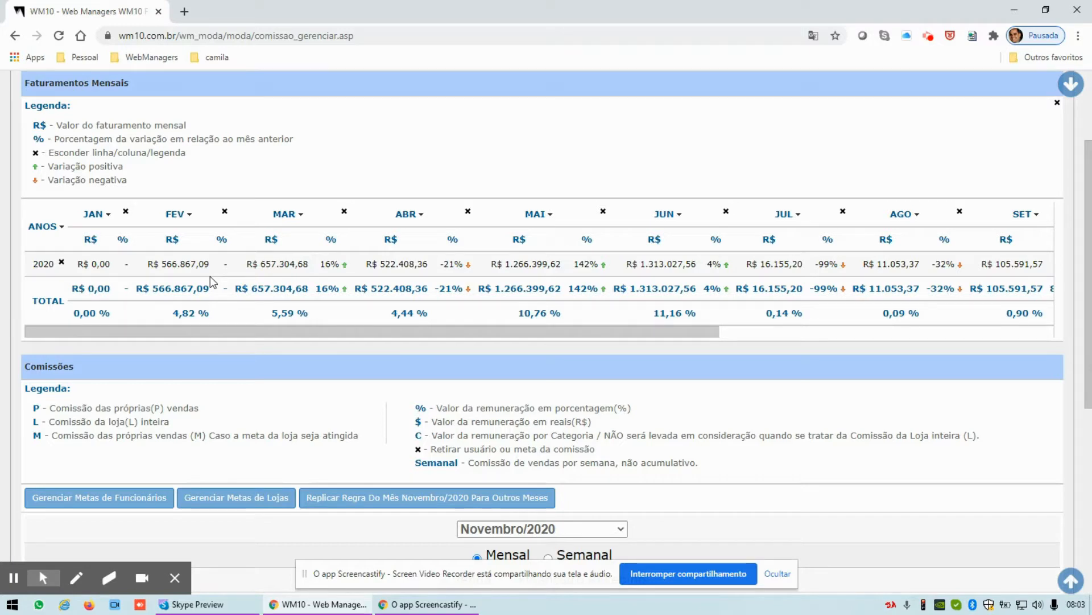
Step: Examine the February 2020 billing figure and the percentage remuneration entry in the Comissões legend
{"action": "left_click", "coordinate": [214, 273]}
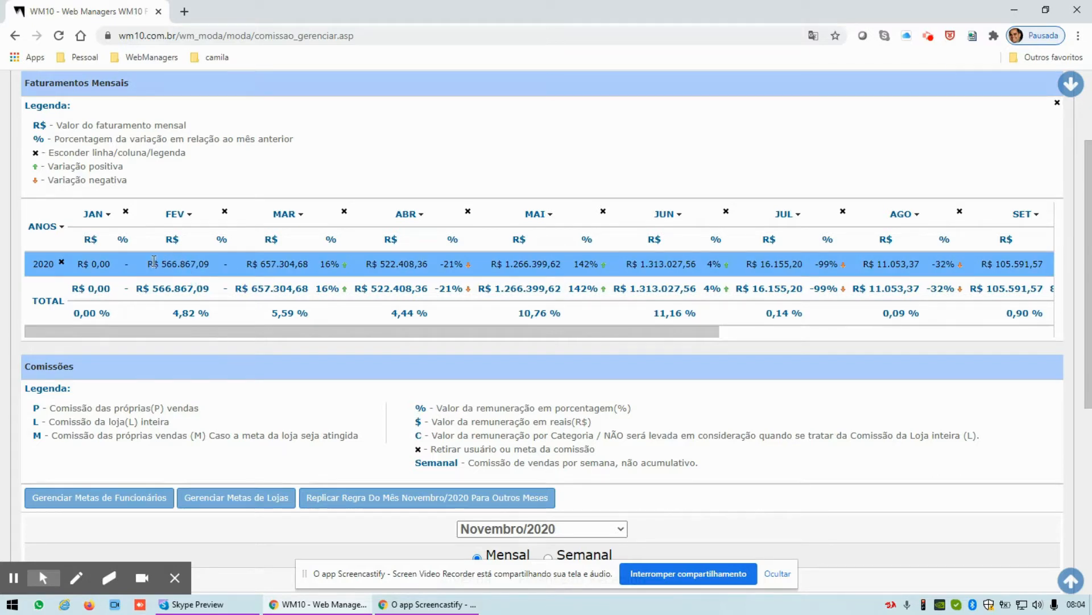
{"action": "left_click_drag", "start_coordinate": [160, 263], "coordinate": [209, 267]}
{"action": "left_click", "coordinate": [209, 266]}
{"action": "scroll", "coordinate": [408, 279], "scroll_direction": "down", "scroll_amount": 2}
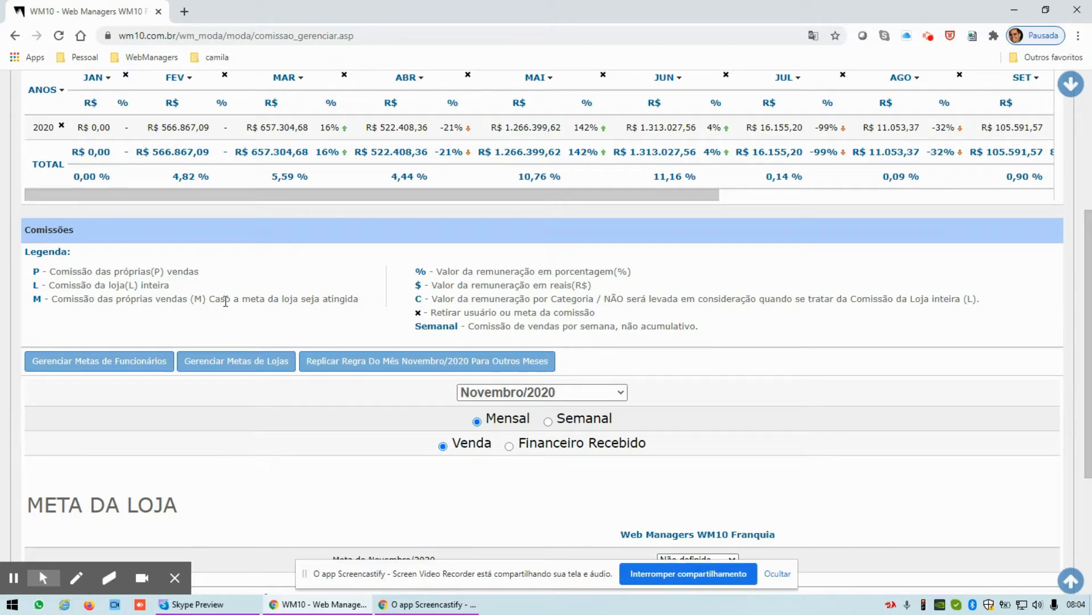
{"action": "double_click", "coordinate": [419, 273]}
{"action": "left_click", "coordinate": [453, 270]}
{"action": "left_click_drag", "start_coordinate": [440, 270], "coordinate": [604, 270]}
{"action": "left_click", "coordinate": [595, 271]}
Step: Add an employee goal with a minimum value of 1.000,00 in Gerenciar Metas Funcionários and close the dialog
{"action": "left_click", "coordinate": [89, 367]}
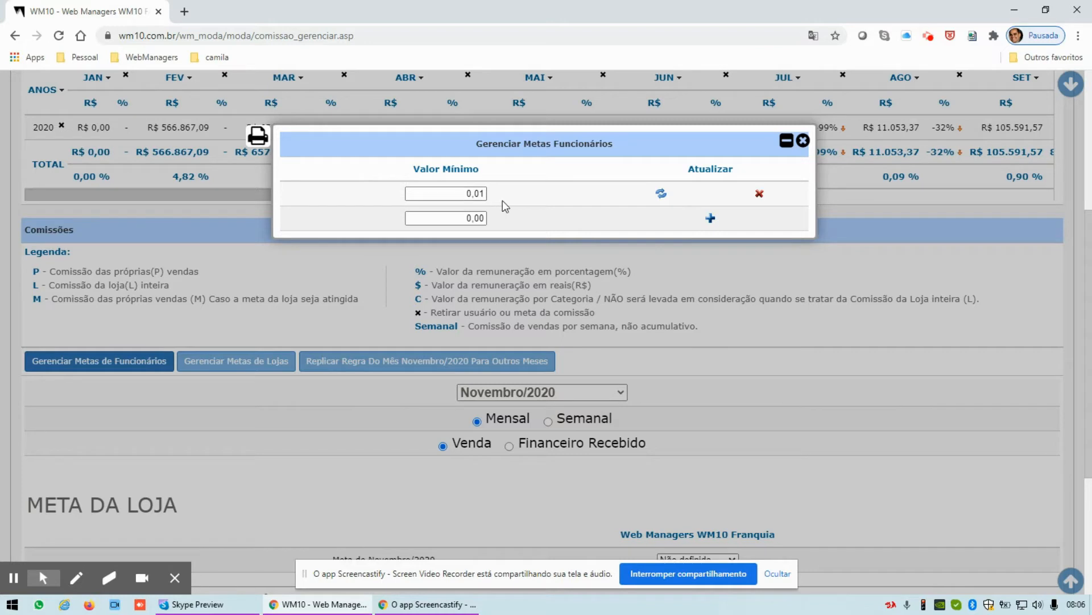
{"action": "left_click", "coordinate": [462, 219]}
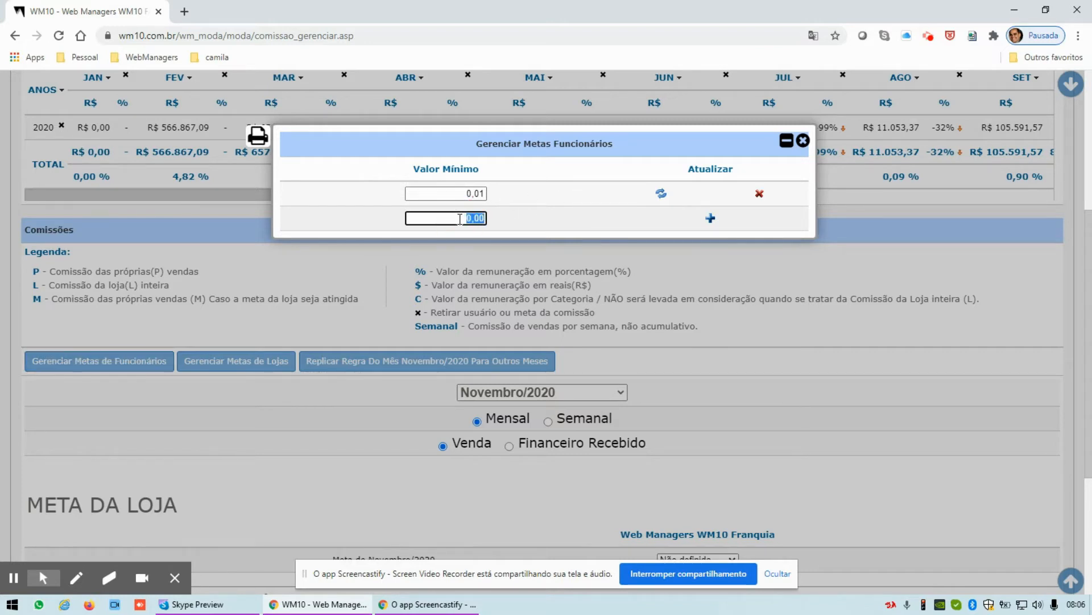
{"action": "type", "text": "100000"}
{"action": "left_click", "coordinate": [710, 218]}
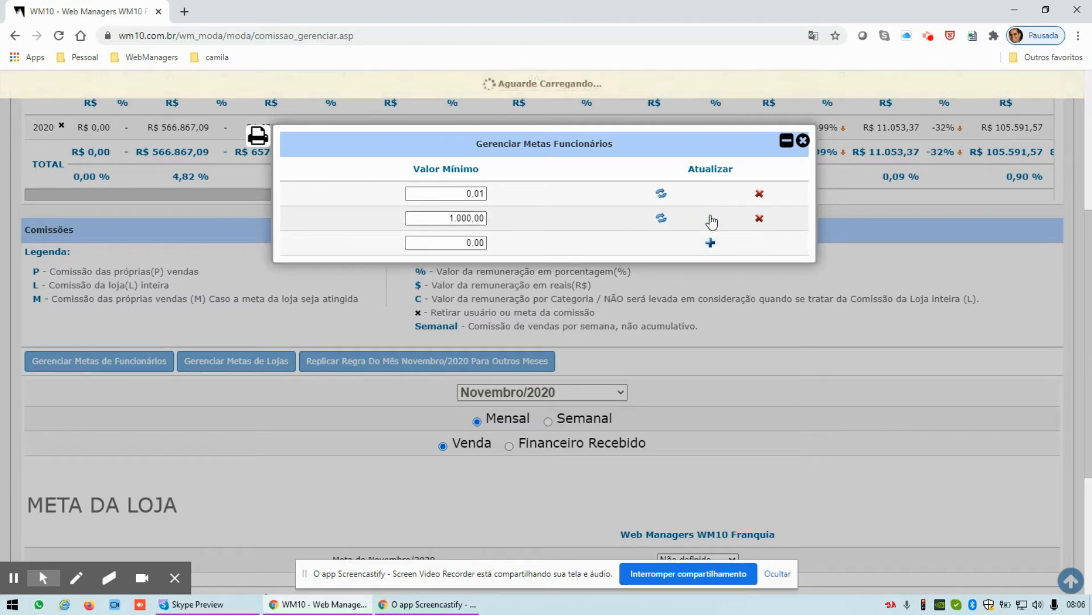
{"action": "left_click", "coordinate": [803, 143]}
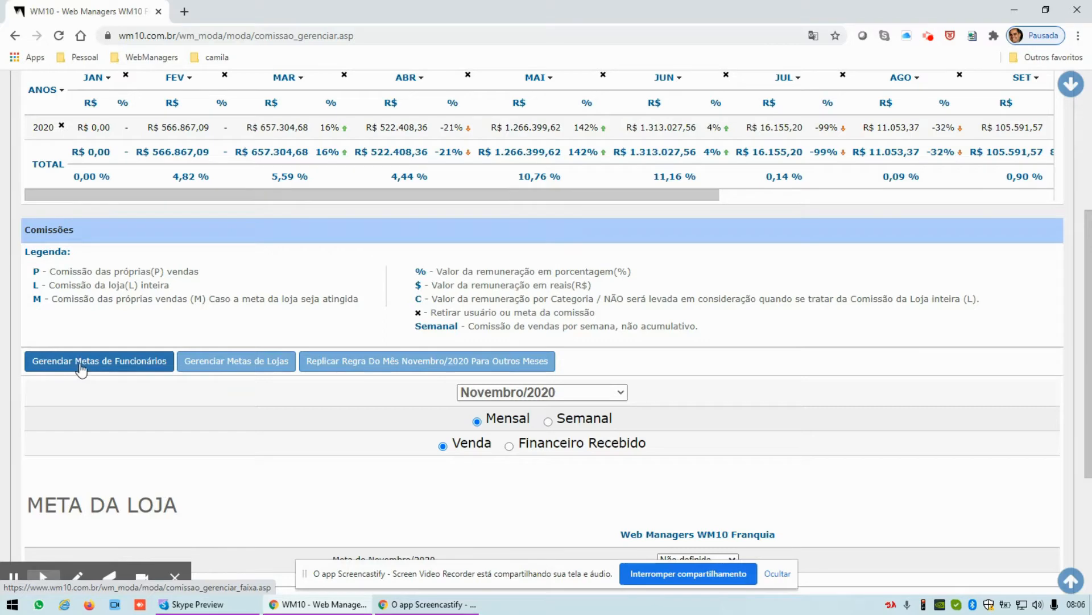
Step: Add a store goal with a minimum value of 2.000.000,00 in Gerenciar Metas de Lojas and close the dialog
{"action": "scroll", "coordinate": [81, 364], "scroll_direction": "down", "scroll_amount": 3}
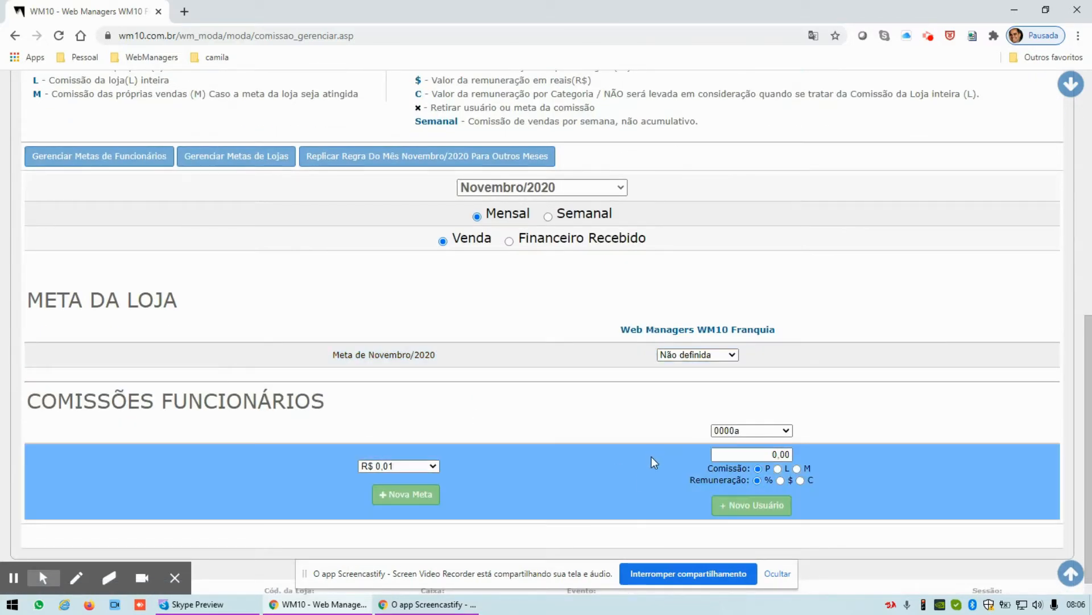
{"action": "scroll", "coordinate": [647, 453], "scroll_direction": "up", "scroll_amount": 2}
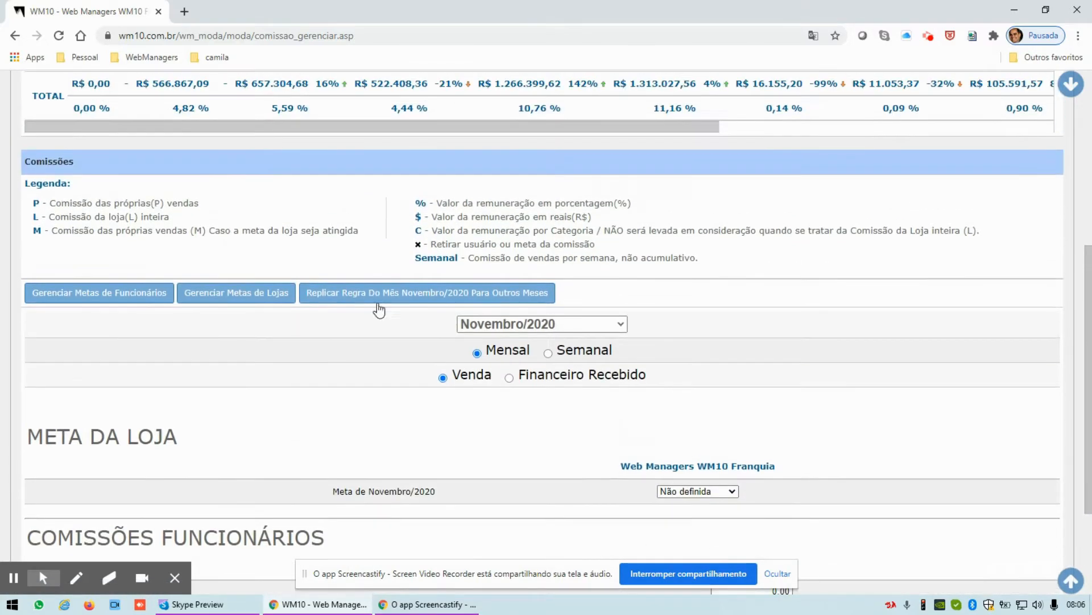
{"action": "left_click", "coordinate": [259, 305]}
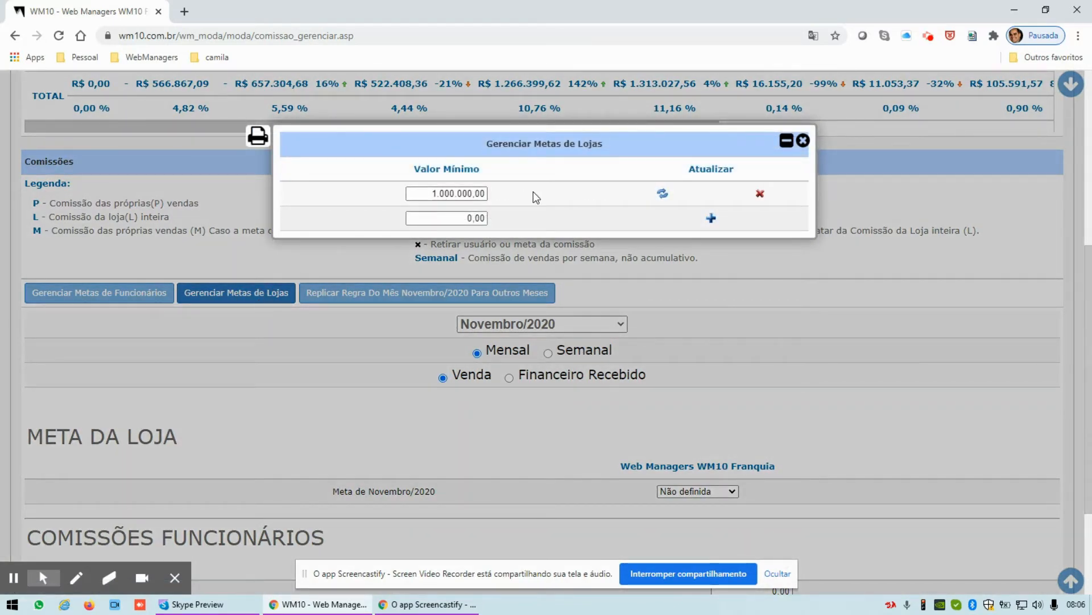
{"action": "left_click", "coordinate": [447, 221]}
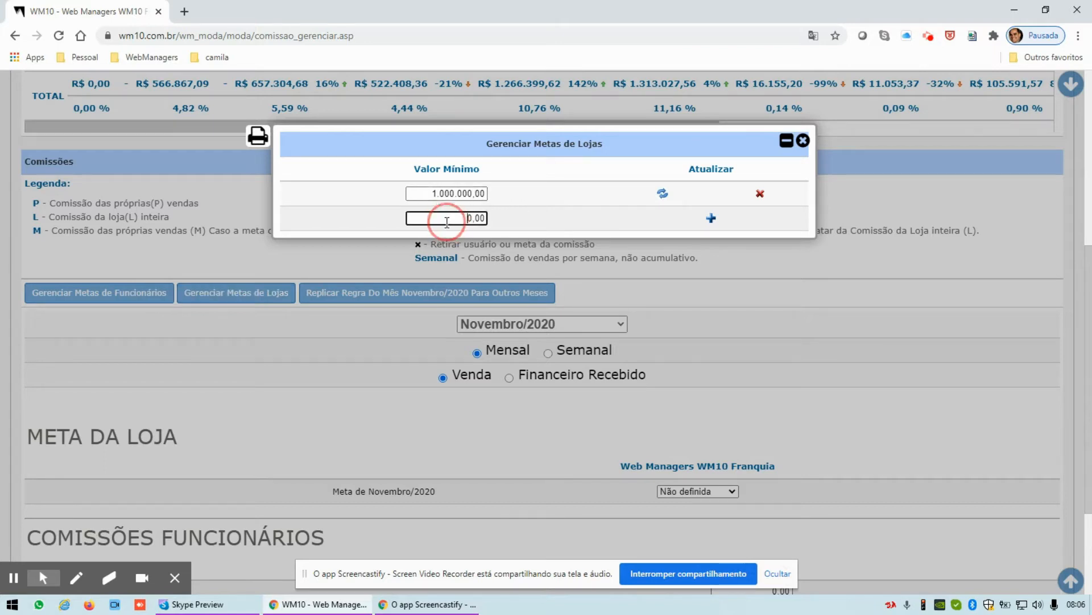
{"action": "type", "text": "200000000"}
{"action": "left_click", "coordinate": [712, 218]}
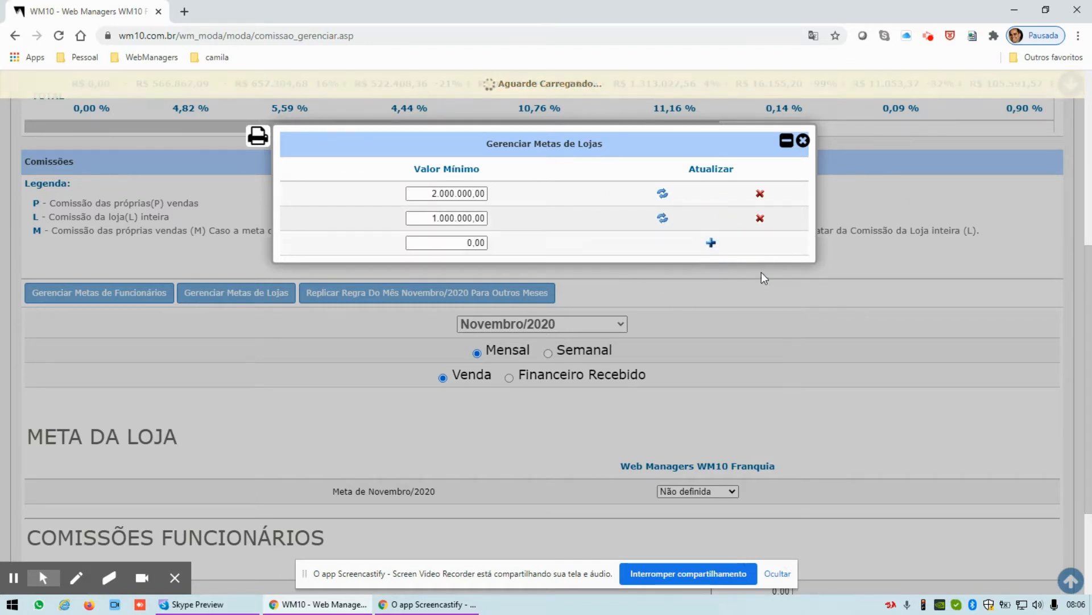
{"action": "left_click", "coordinate": [803, 140]}
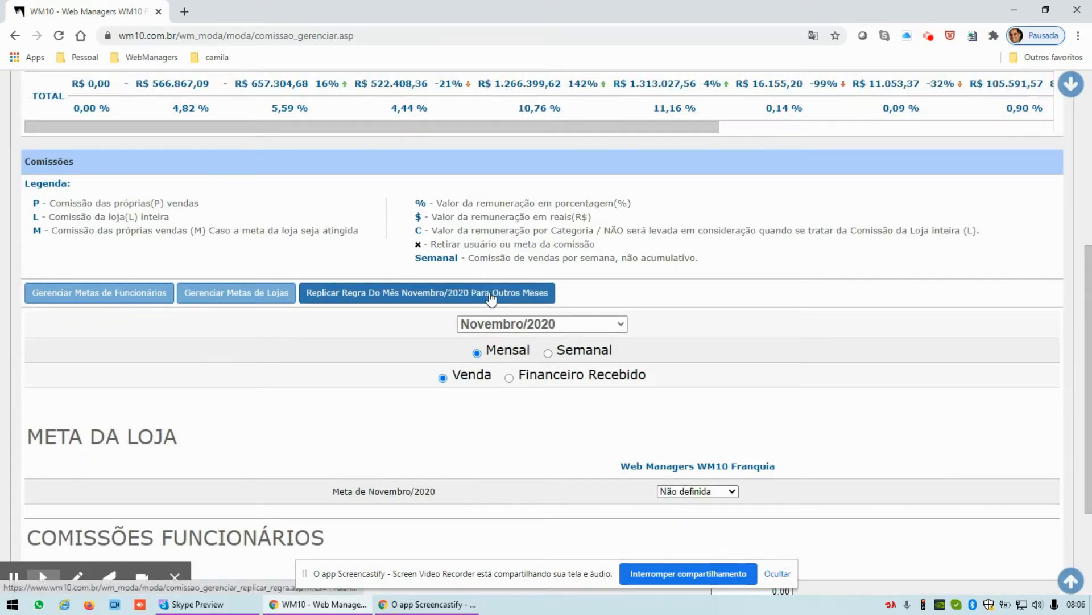
Step: Try to replicate the Novembro/2020 commission rule to other months
{"action": "left_click", "coordinate": [432, 292]}
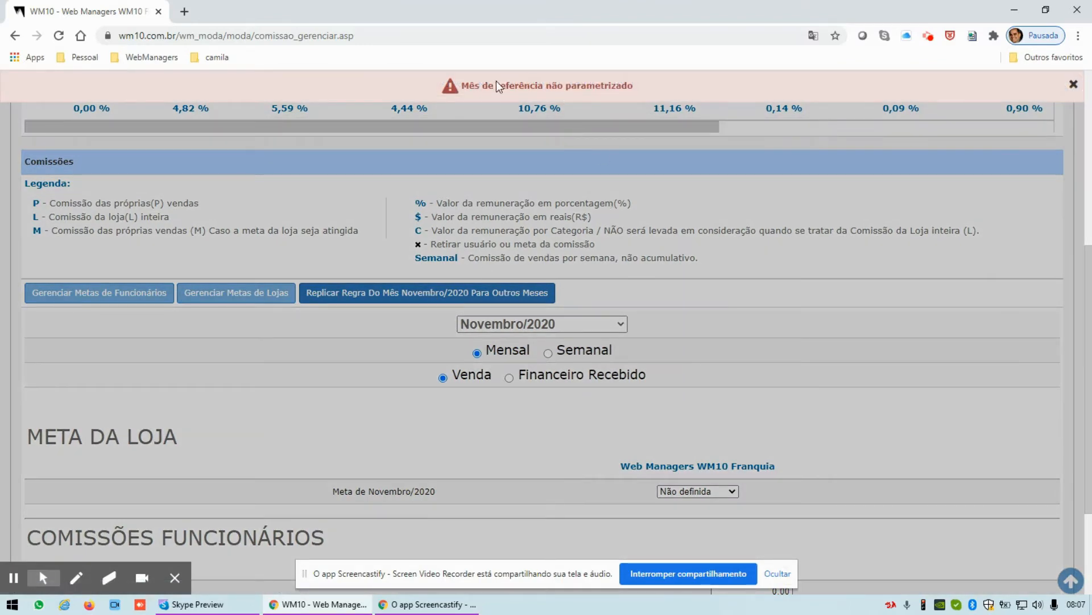
{"action": "left_click", "coordinate": [1074, 85]}
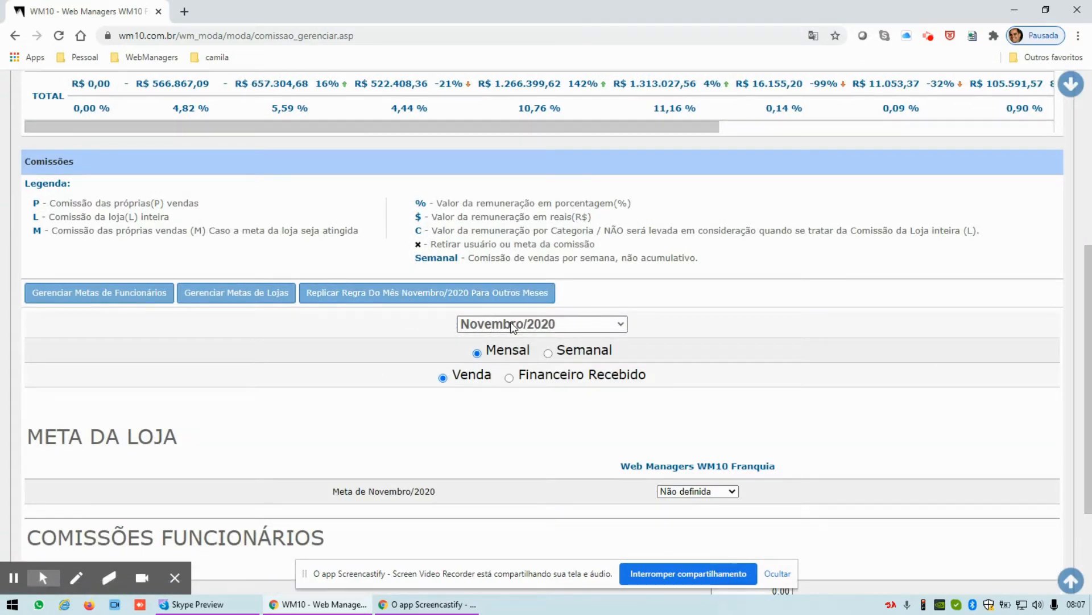
Step: Switch the Novembro/2020 commission period to Semanal to show the weekly store goals, and restore it to Mensal
{"action": "scroll", "coordinate": [546, 318], "scroll_direction": "down", "scroll_amount": 1}
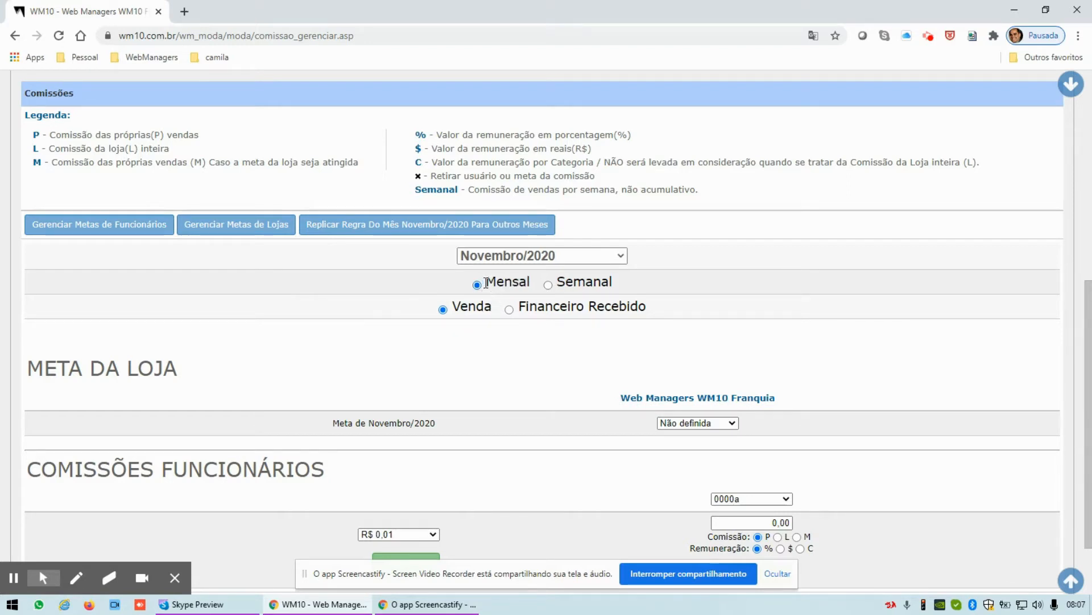
{"action": "left_click", "coordinate": [561, 284]}
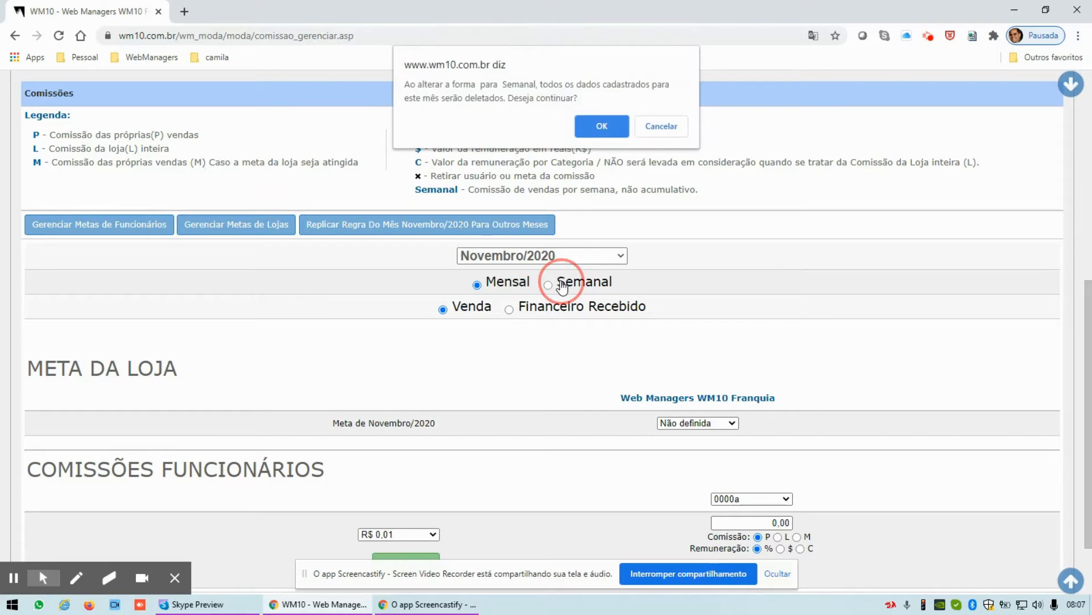
{"action": "left_click", "coordinate": [587, 127]}
{"action": "scroll", "coordinate": [720, 333], "scroll_direction": "down", "scroll_amount": 2}
{"action": "scroll", "coordinate": [720, 334], "scroll_direction": "down", "scroll_amount": 1}
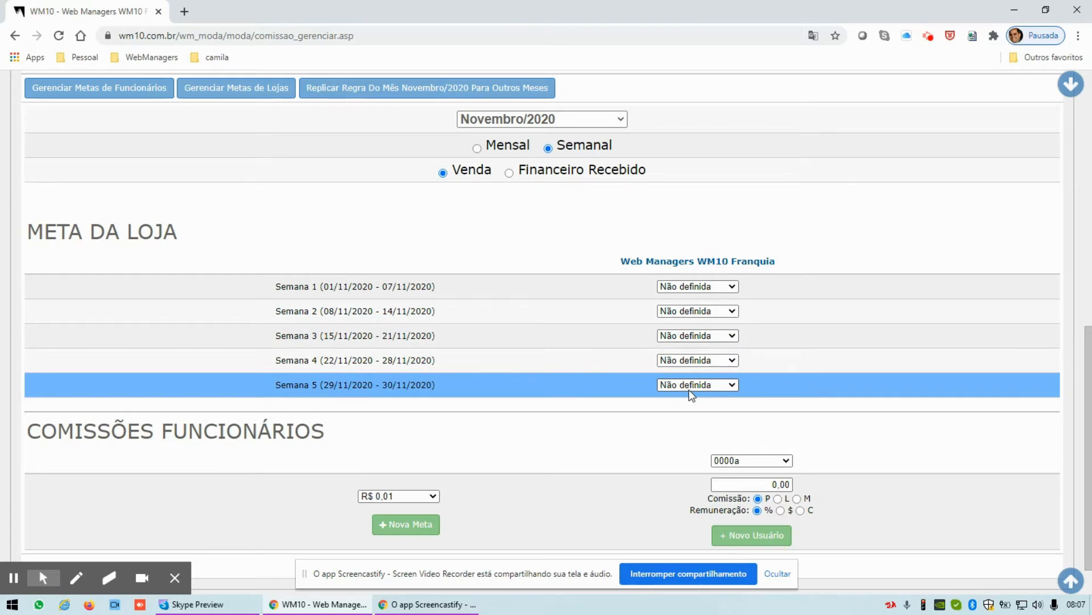
{"action": "left_click", "coordinate": [491, 147]}
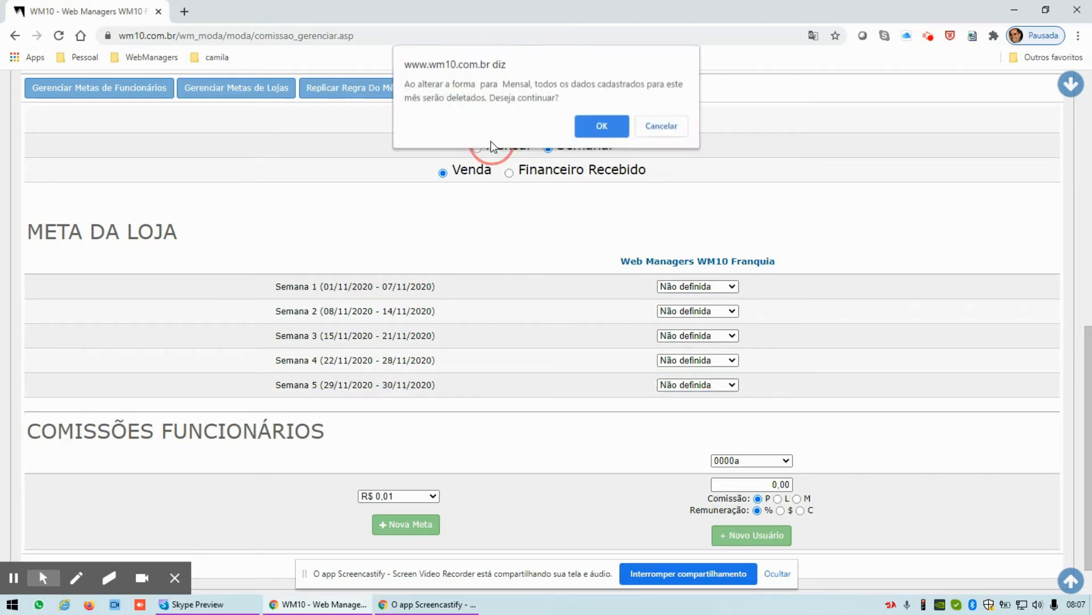
{"action": "left_click", "coordinate": [593, 134]}
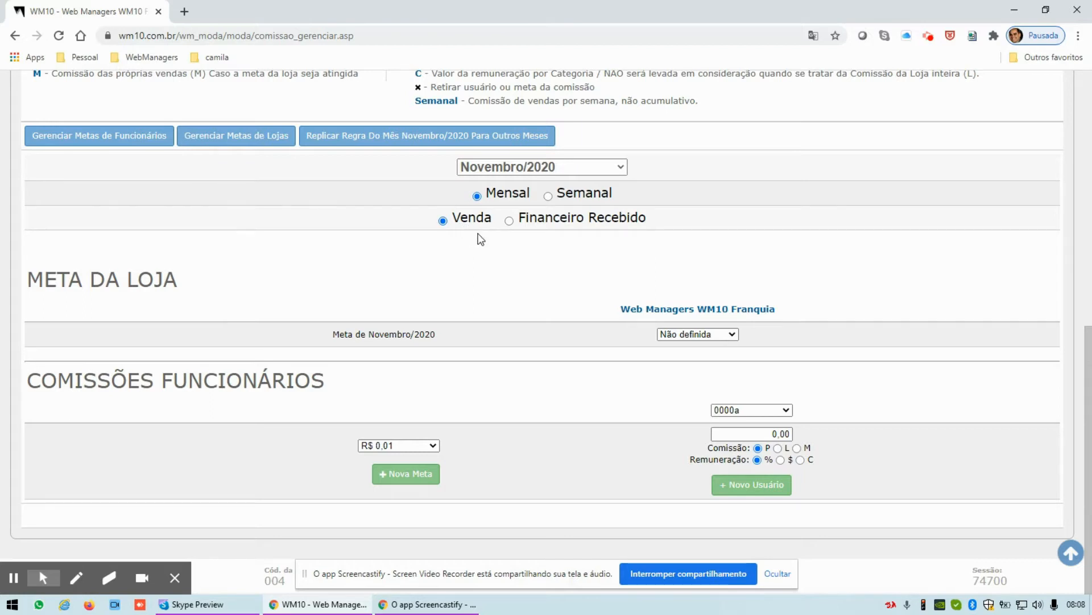
Step: Set the Novembro/2020 store goal in Meta da Loja to R$ 1.000.000,00
{"action": "left_click_drag", "start_coordinate": [28, 273], "coordinate": [179, 276]}
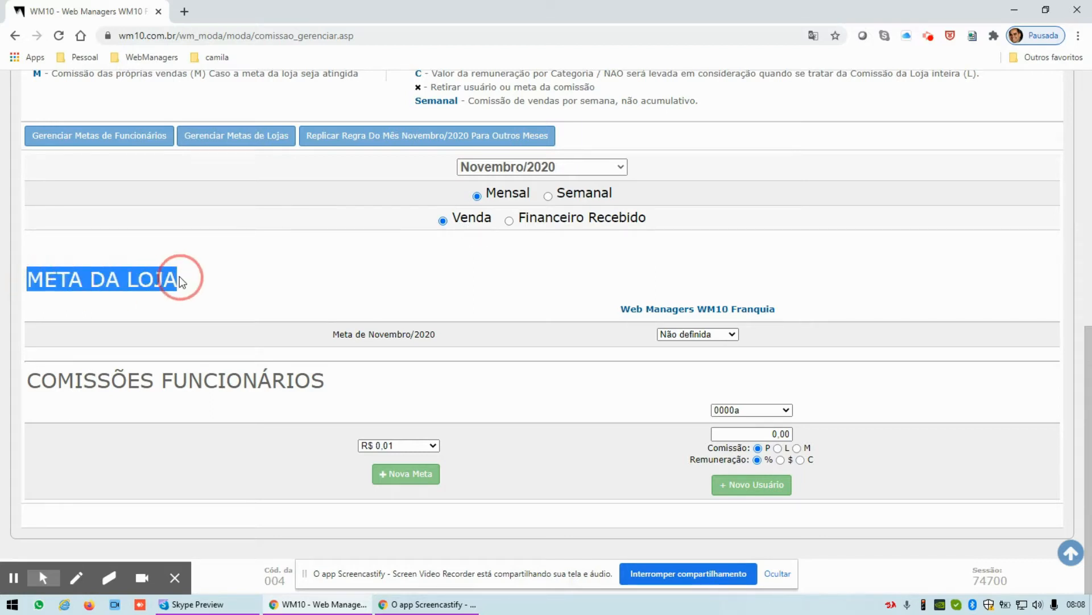
{"action": "left_click", "coordinate": [194, 291]}
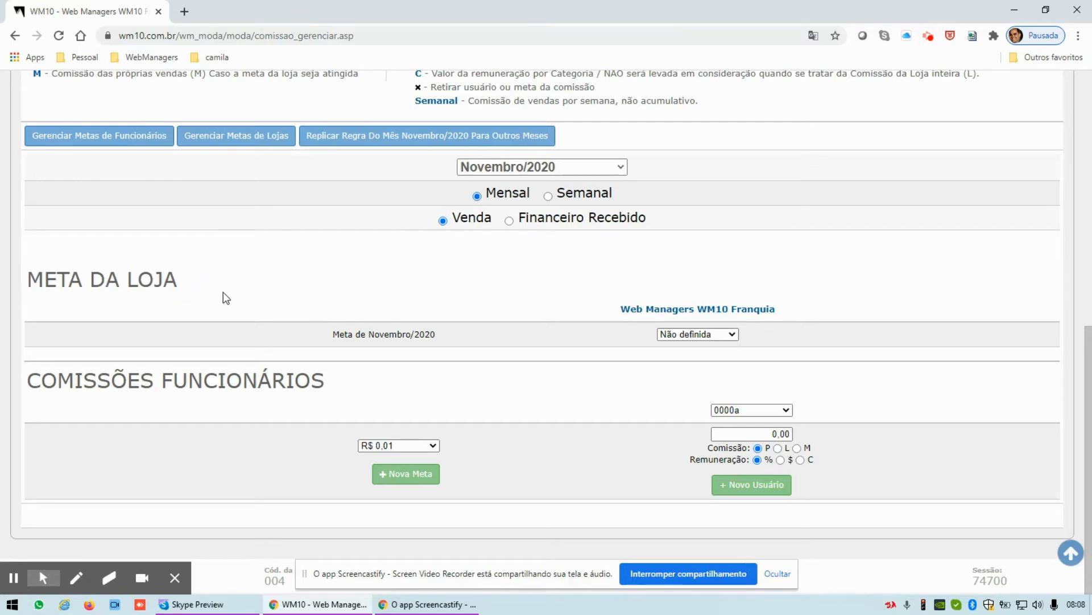
{"action": "left_click", "coordinate": [686, 335]}
{"action": "left_click", "coordinate": [690, 346]}
Step: Add the sixth listed user to Comissões Funcionários with 1,00% commission on own sales (P) for the R$ 0,01 goal
{"action": "left_click_drag", "start_coordinate": [41, 373], "coordinate": [276, 391]}
{"action": "double_click", "coordinate": [279, 390]}
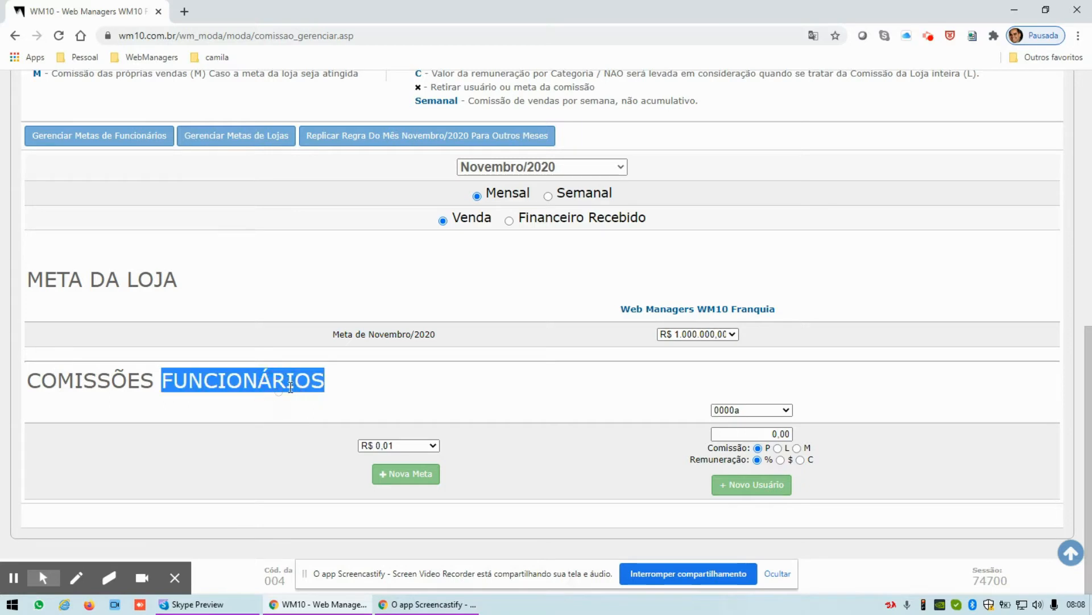
{"action": "left_click", "coordinate": [786, 409]}
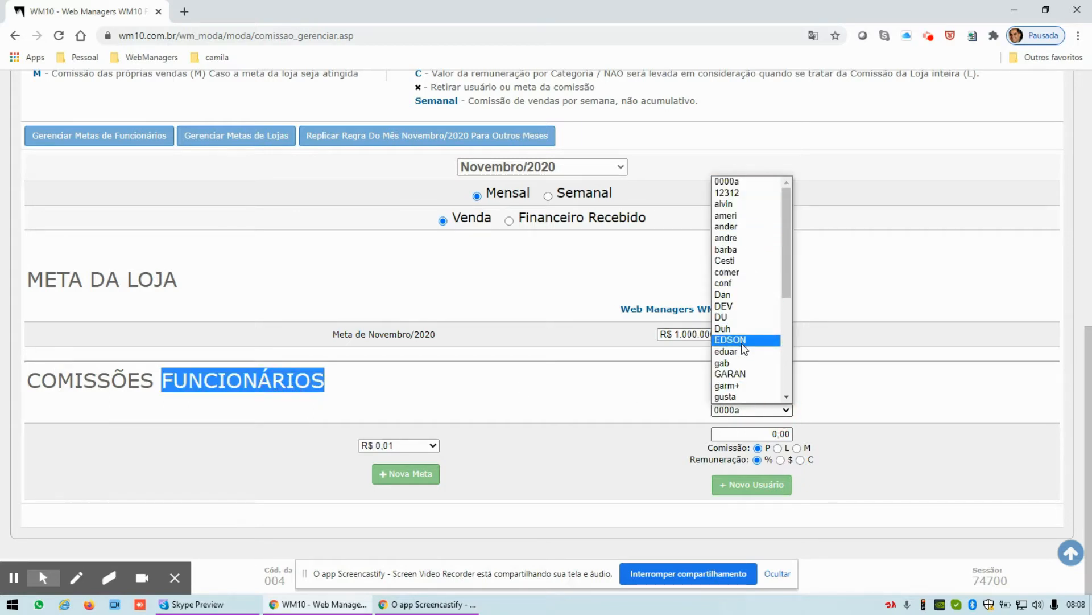
{"action": "left_click", "coordinate": [737, 239]}
{"action": "left_click", "coordinate": [758, 432]}
{"action": "type", "text": "1"}
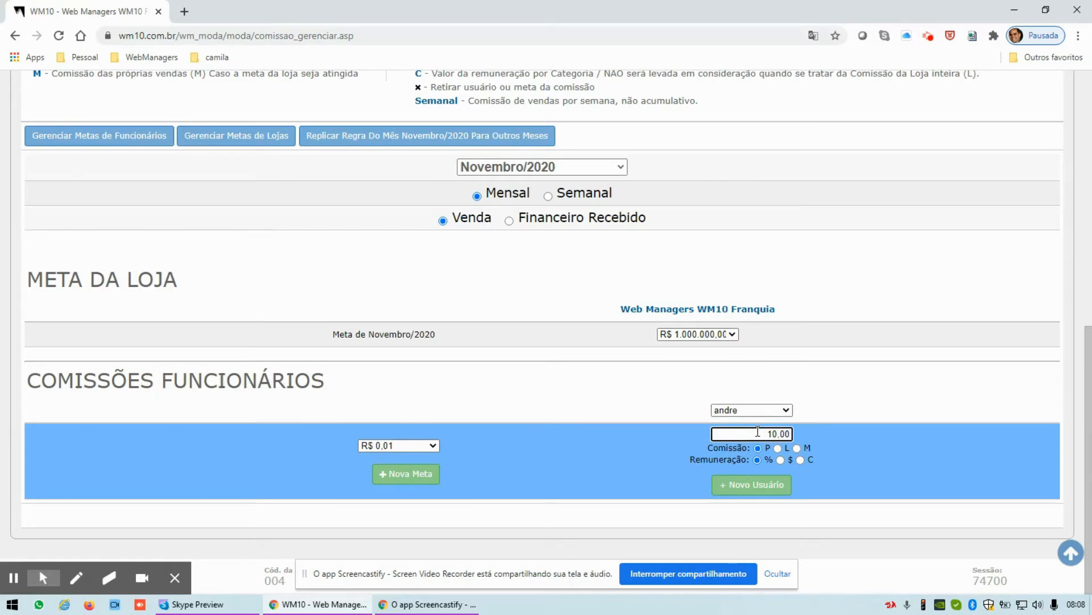
{"action": "left_click", "coordinate": [732, 448]}
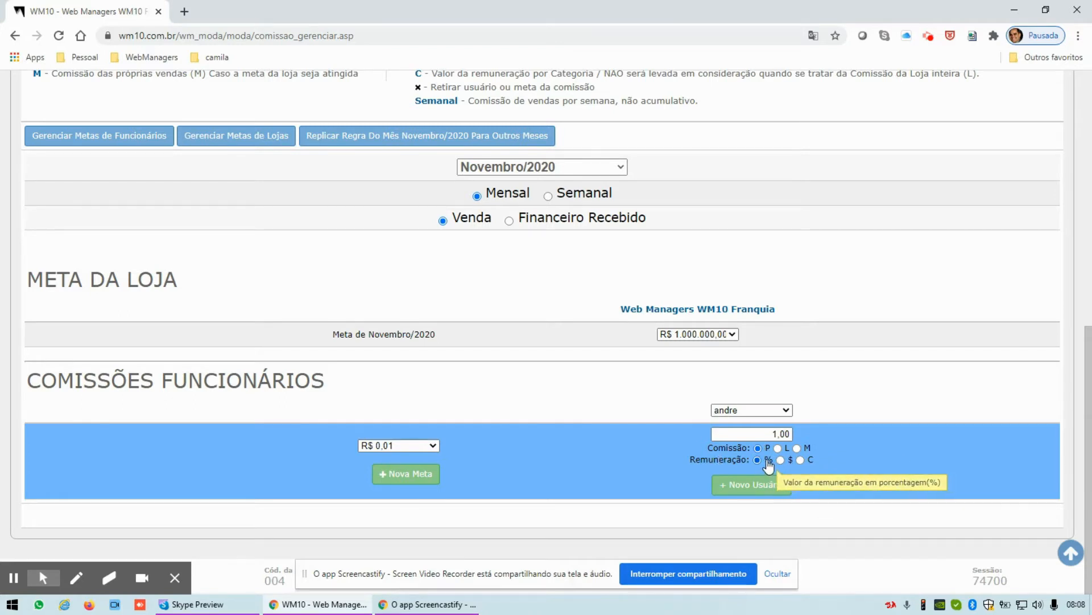
{"action": "left_click", "coordinate": [762, 487]}
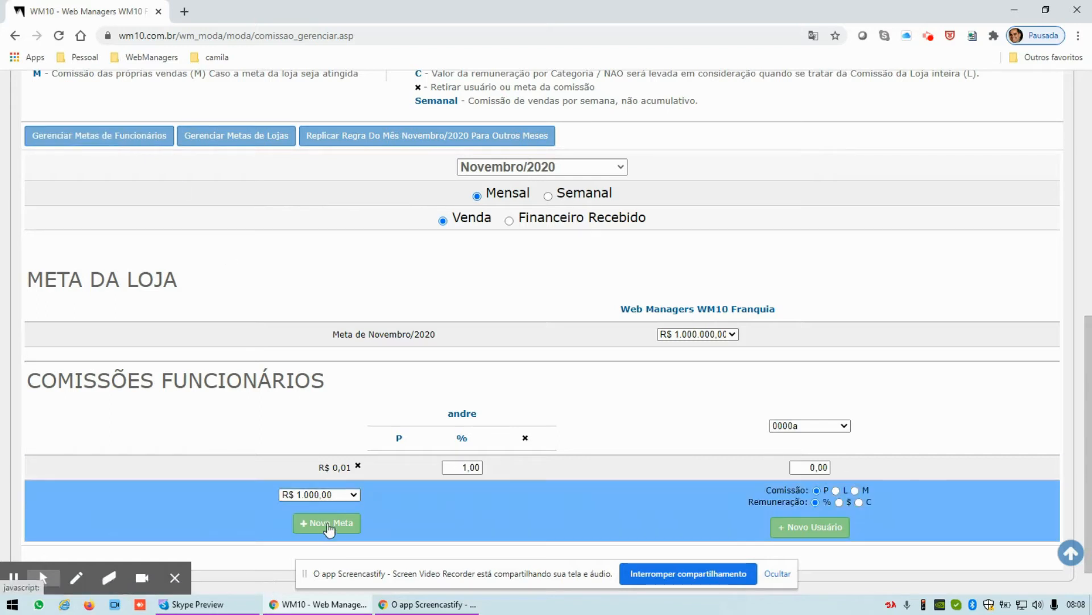
Step: Add the R$ 1.000,00 goal to the employee commissions and set the added employee's rate for it to 1,50%
{"action": "left_click", "coordinate": [327, 524]}
{"action": "left_click", "coordinate": [452, 493]}
{"action": "type", "text": "0,01"}
{"action": "type", "text": "50"}
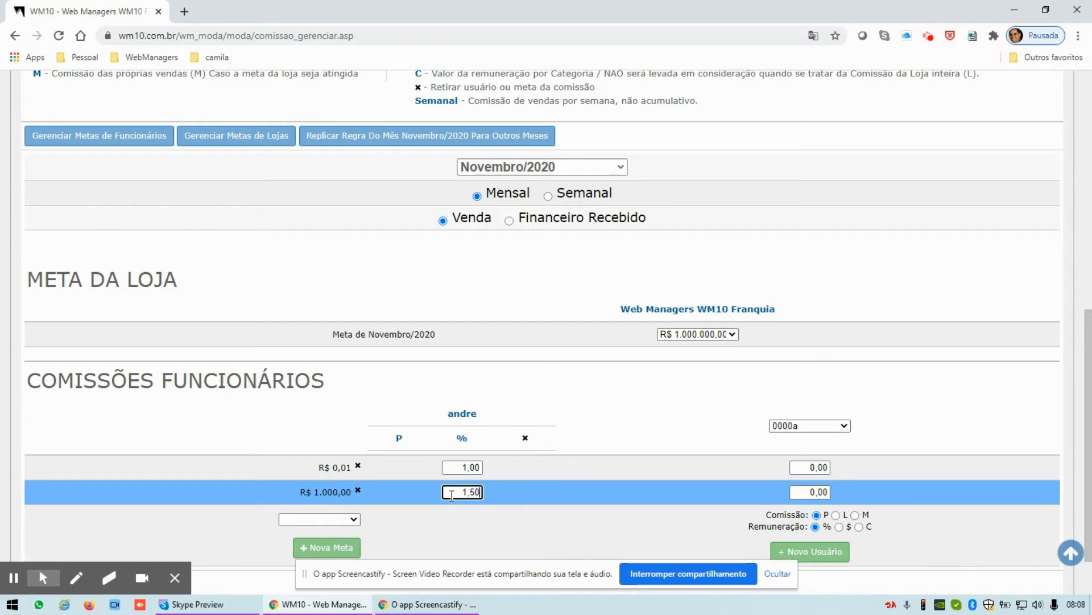
{"action": "left_click", "coordinate": [486, 515]}
Step: Cycle the employee's commission type through M and L back to P, and set the remuneration type to category (C)
{"action": "left_click", "coordinate": [398, 439]}
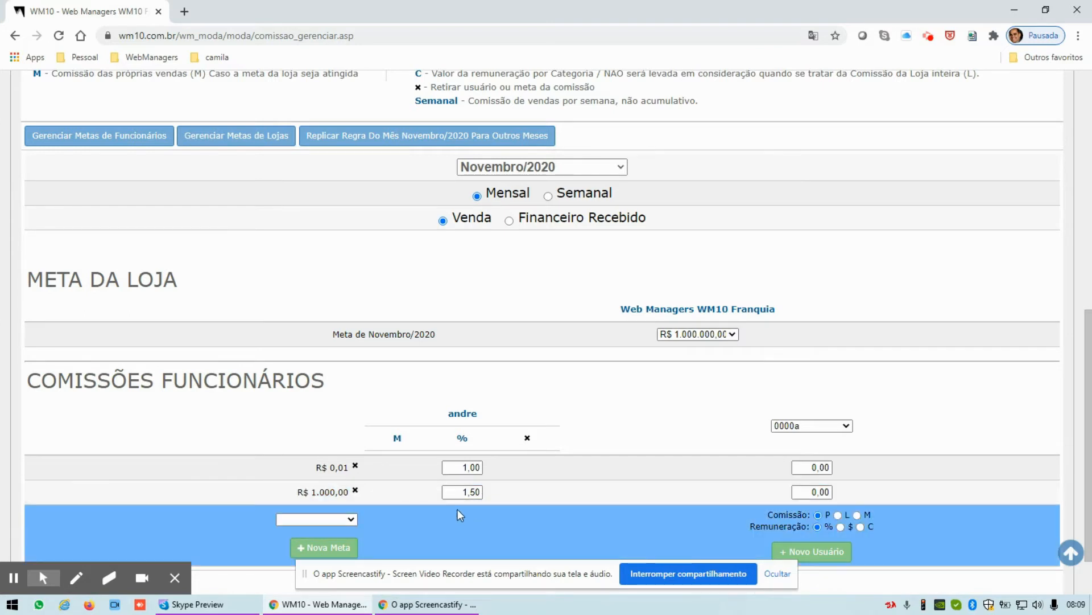
{"action": "left_click", "coordinate": [398, 440]}
{"action": "left_click", "coordinate": [396, 439]}
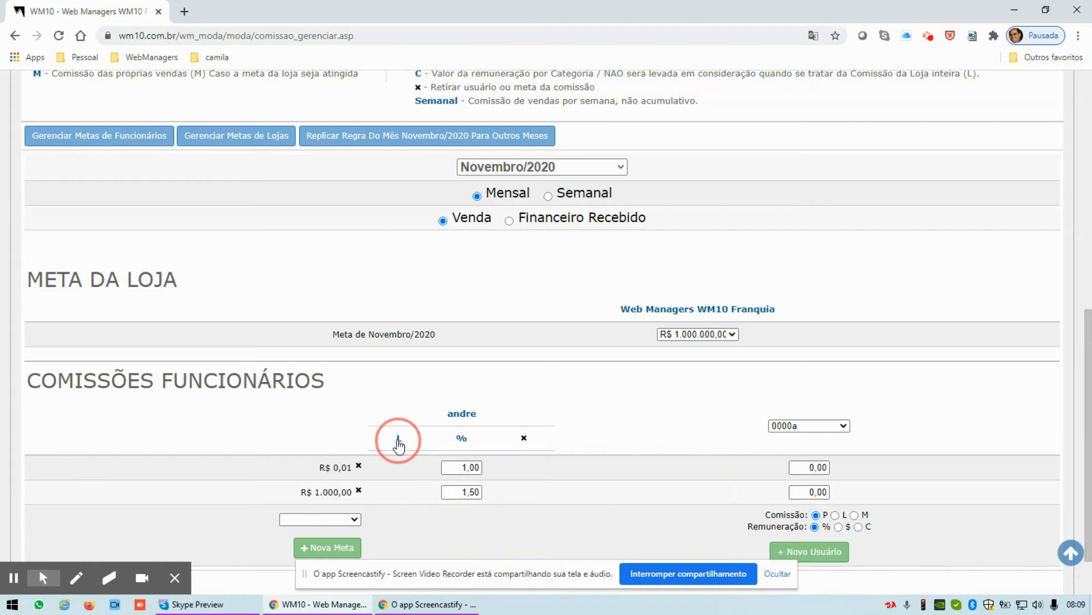
{"action": "left_click", "coordinate": [464, 440]}
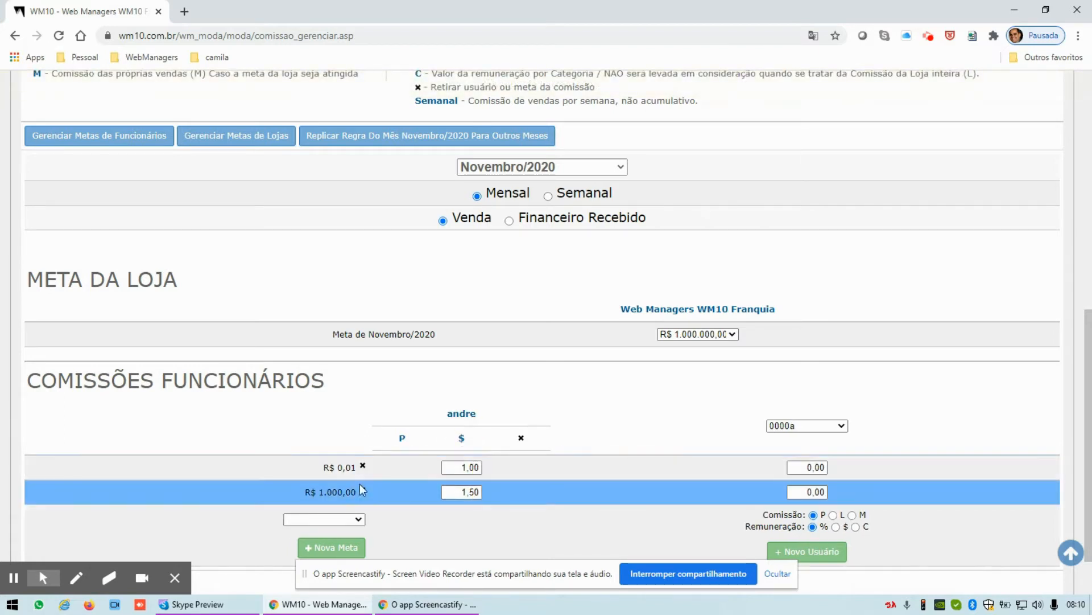
{"action": "left_click", "coordinate": [465, 438]}
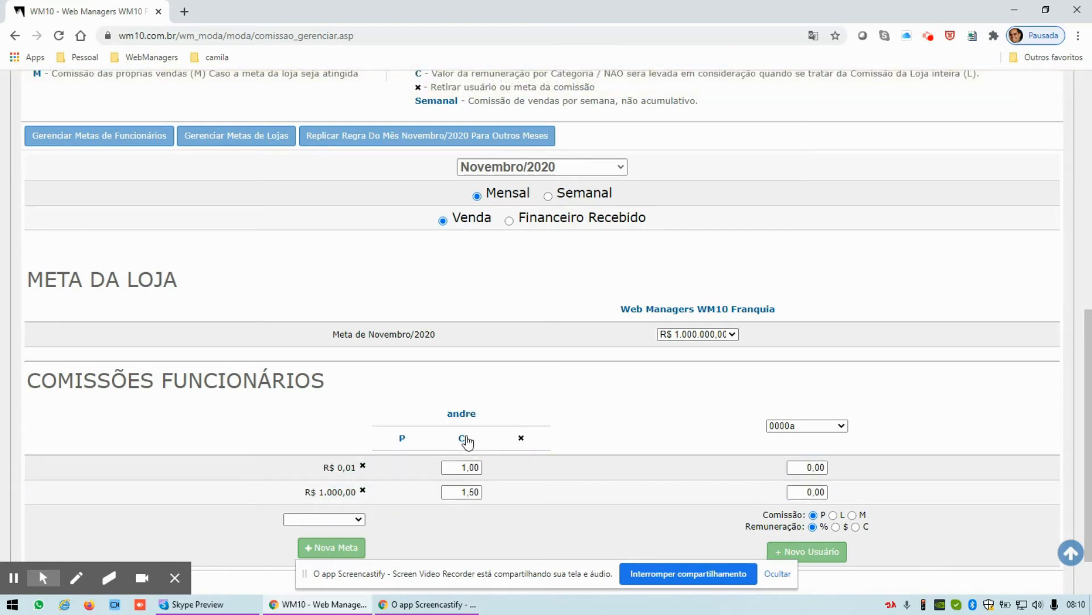
Step: Open the product category list in a new browser tab and switch to it
{"action": "scroll", "coordinate": [475, 448], "scroll_direction": "up", "scroll_amount": 8}
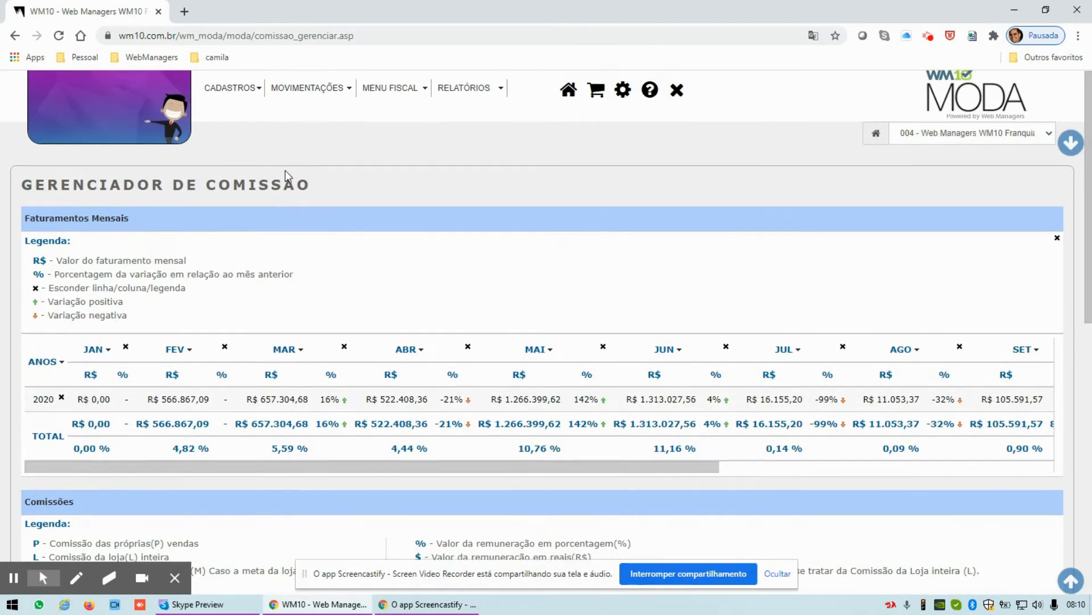
{"action": "mouse_move", "coordinate": [231, 97]}
{"action": "mouse_move", "coordinate": [233, 146]}
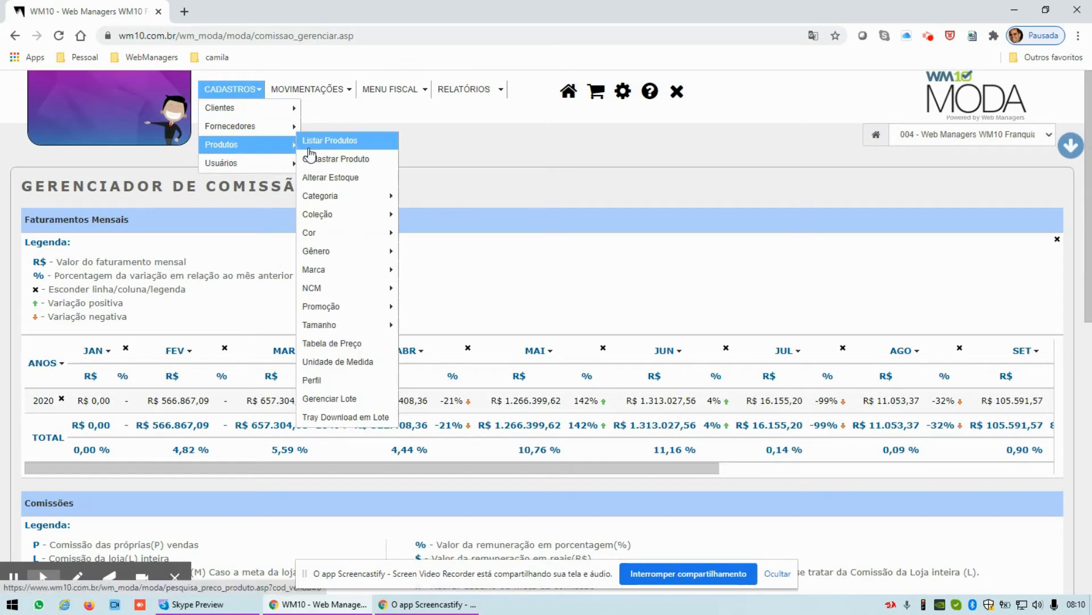
{"action": "mouse_move", "coordinate": [344, 196]}
{"action": "middle_click", "coordinate": [433, 193]}
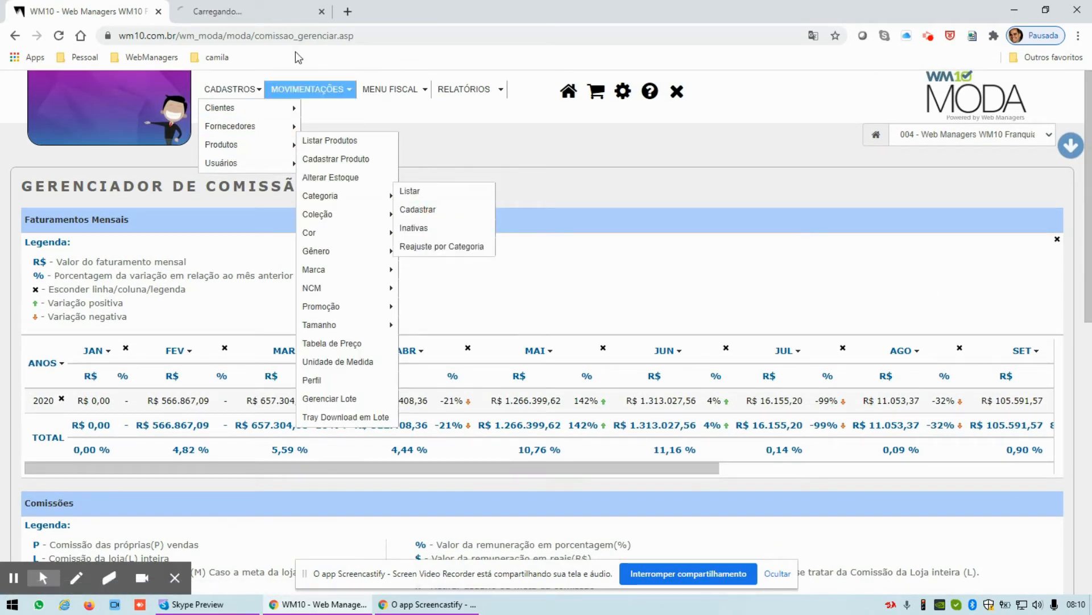
{"action": "left_click", "coordinate": [249, 11]}
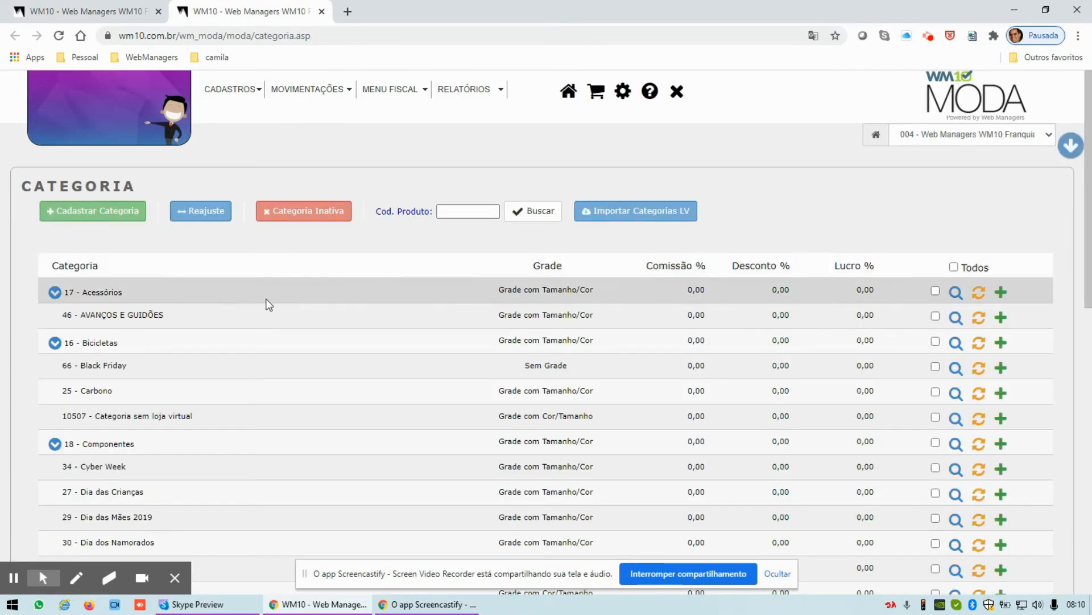
Step: Open the Acessórios category for editing and go to its commission percentage field (Porcentagem de Comissão)
{"action": "left_click_drag", "start_coordinate": [89, 292], "coordinate": [149, 292]}
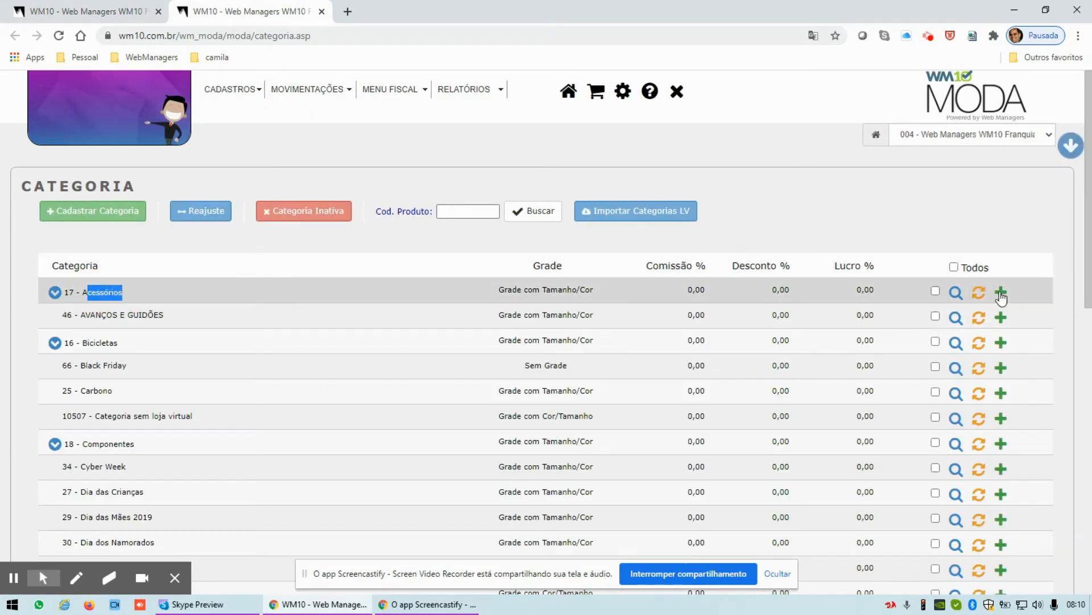
{"action": "left_click", "coordinate": [979, 292]}
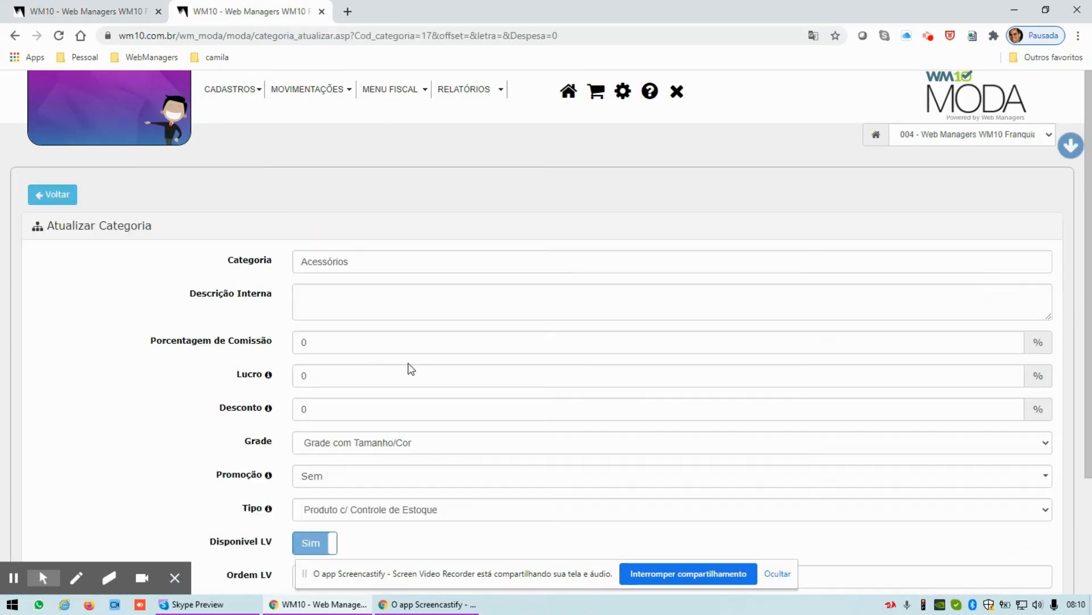
{"action": "left_click_drag", "start_coordinate": [143, 344], "coordinate": [269, 336]}
{"action": "left_click", "coordinate": [339, 339]}
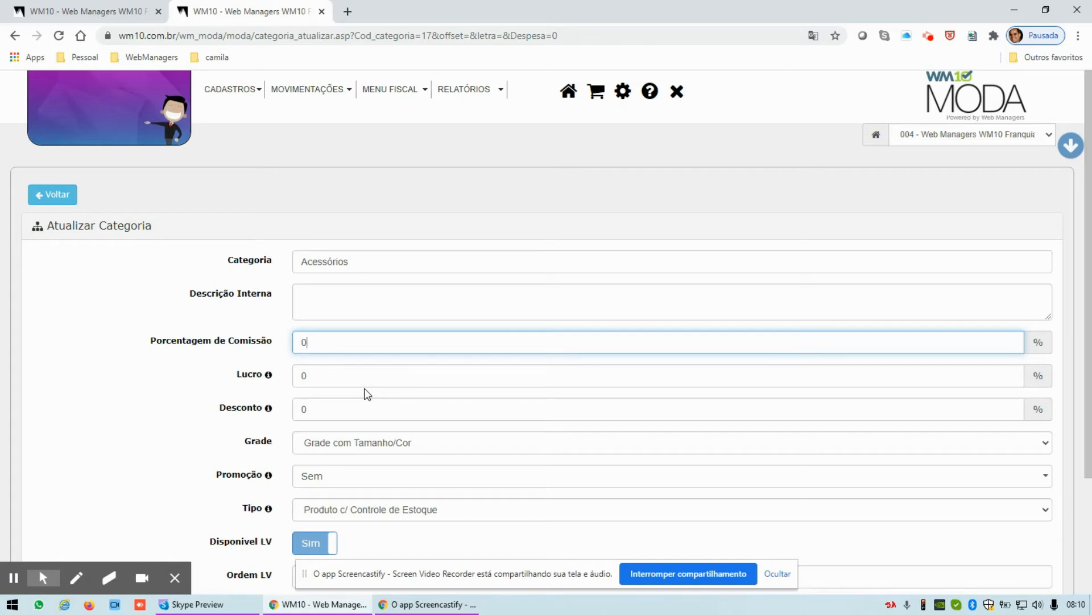
Step: Return to the commission manager and remove the employee from the November 2020 employee commissions
{"action": "left_click", "coordinate": [111, 12]}
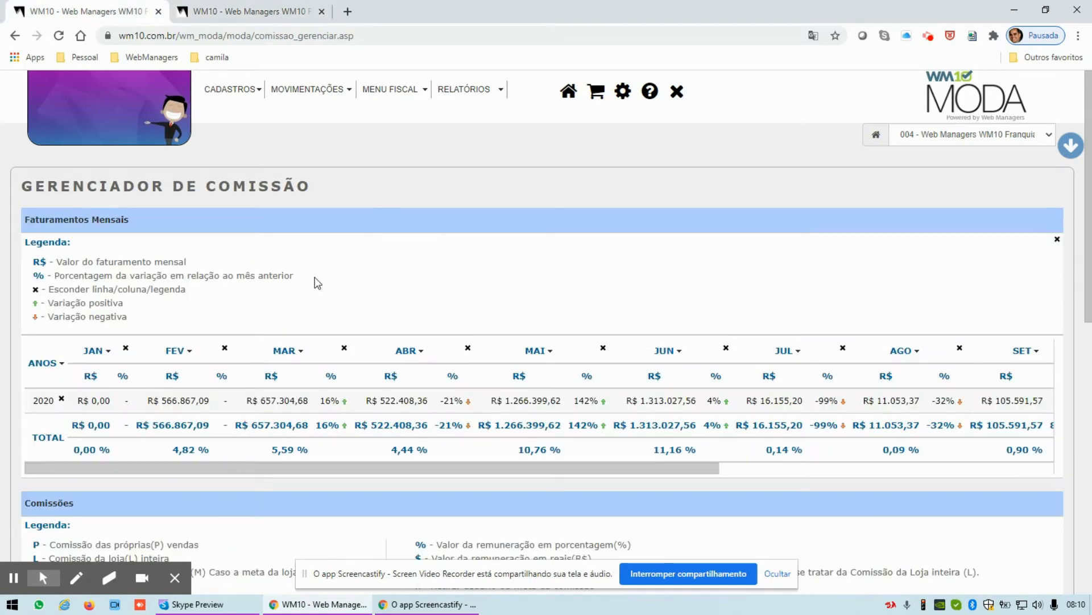
{"action": "scroll", "coordinate": [489, 453], "scroll_direction": "down", "scroll_amount": 10}
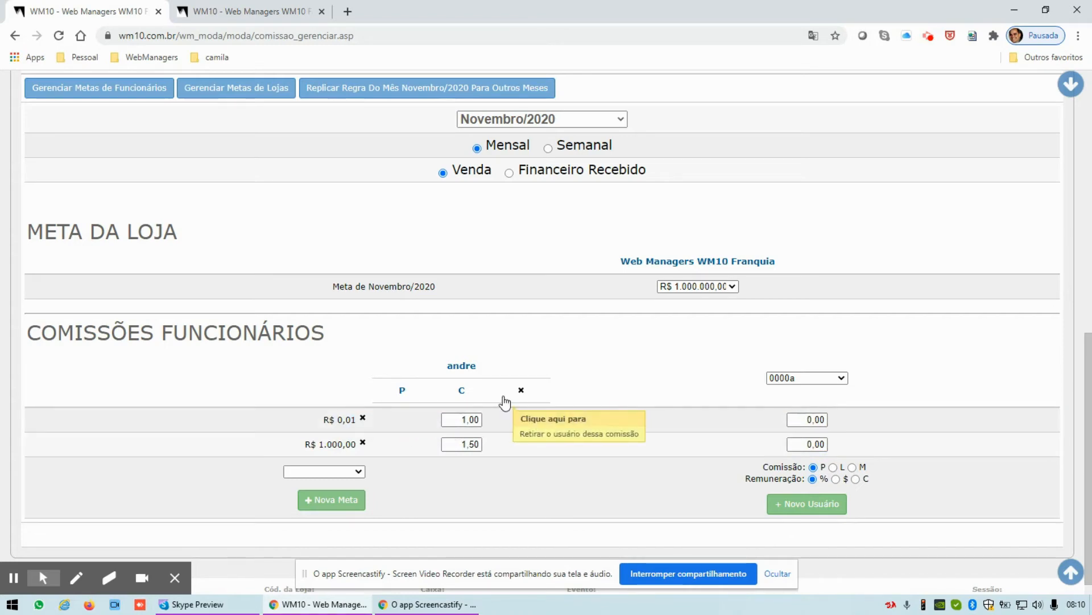
{"action": "left_click", "coordinate": [520, 390]}
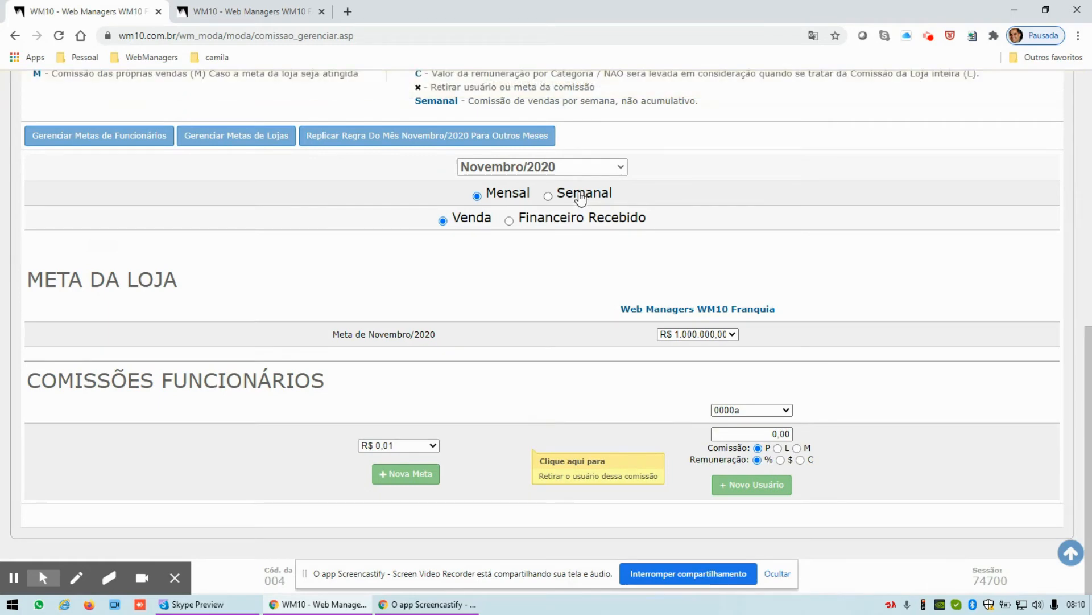
Step: Switch the November 2020 commission period to weekly (Semanal)
{"action": "left_click", "coordinate": [580, 194]}
{"action": "left_click", "coordinate": [606, 127]}
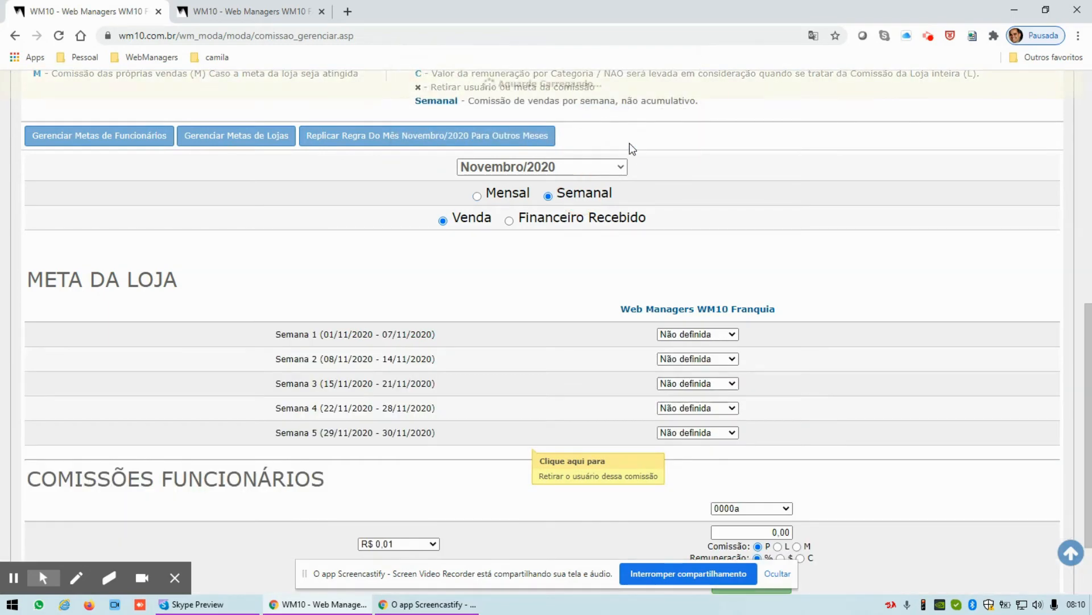
{"action": "scroll", "coordinate": [746, 310], "scroll_direction": "down", "scroll_amount": 2}
{"action": "left_click", "coordinate": [755, 411]}
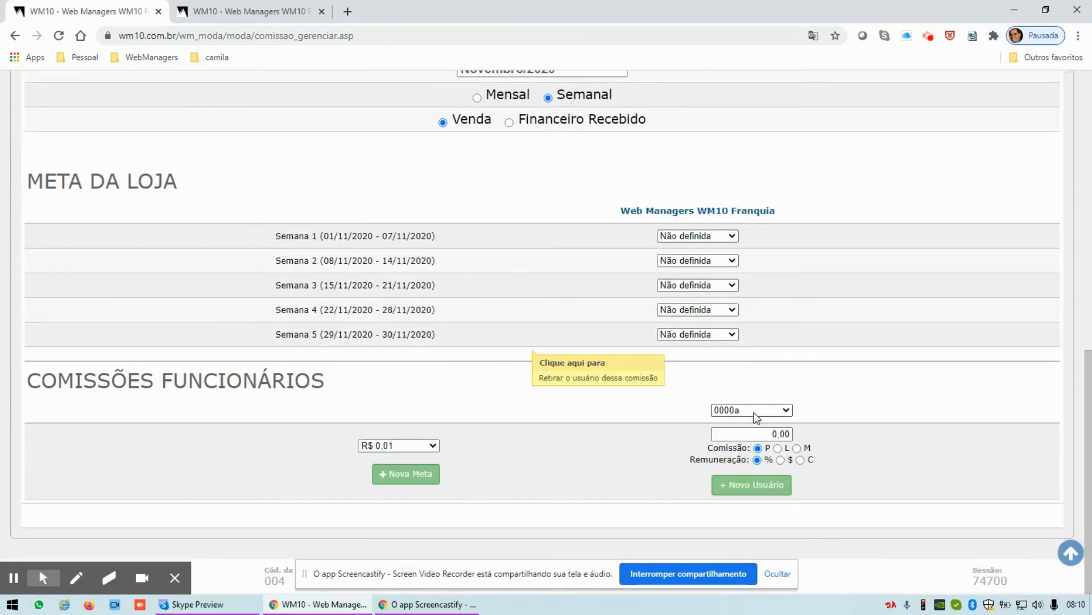
{"action": "left_click", "coordinate": [493, 228]}
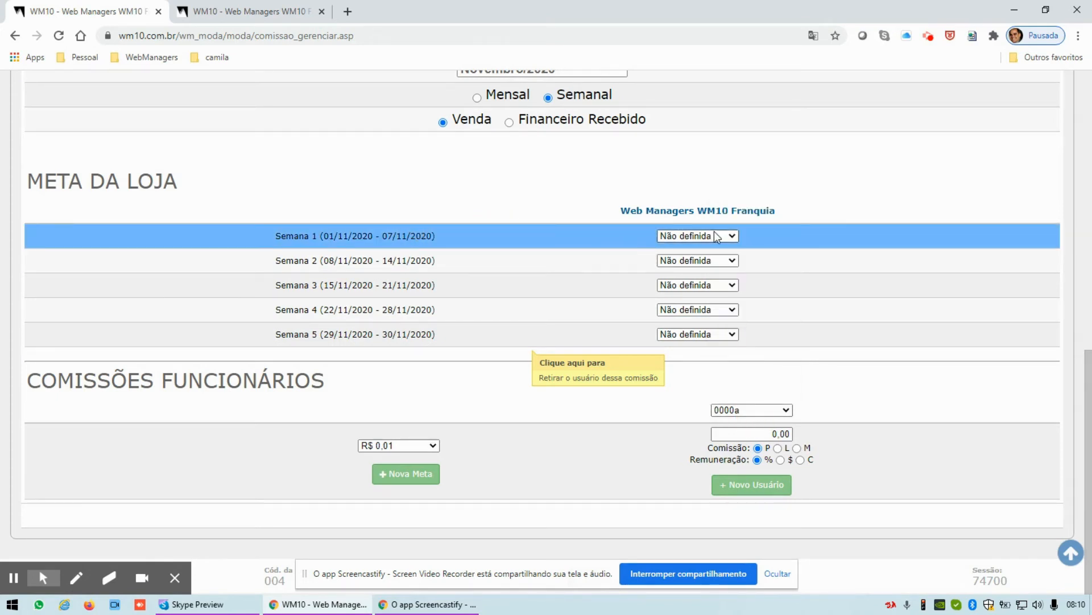
Step: Examine the store goal options offered for Semana 1 and Semana 2 and the store goals manager, leaving them unset
{"action": "left_click", "coordinate": [663, 237]}
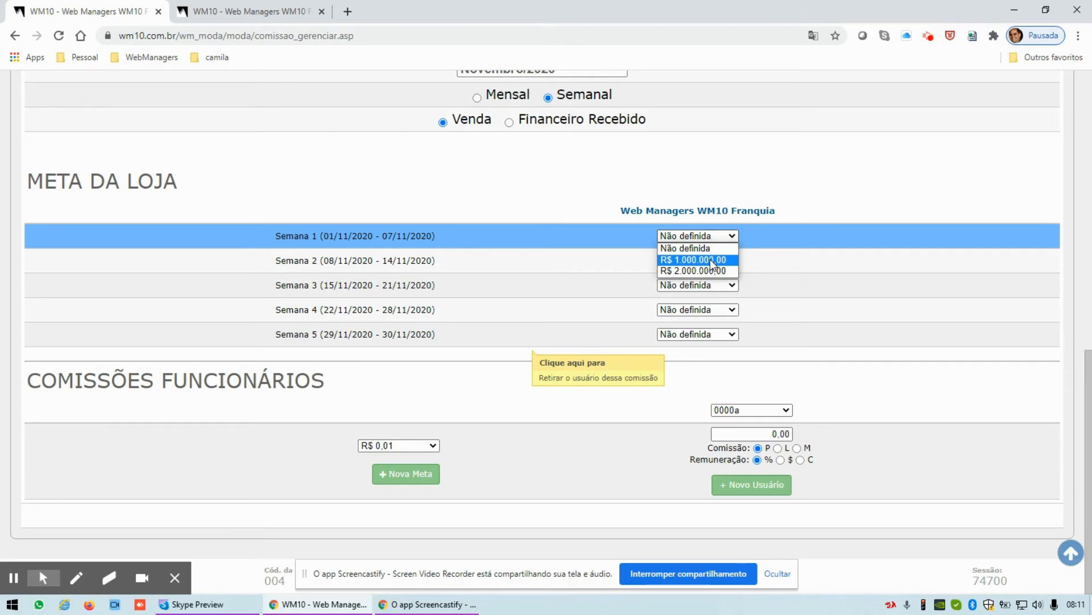
{"action": "left_click", "coordinate": [129, 205]}
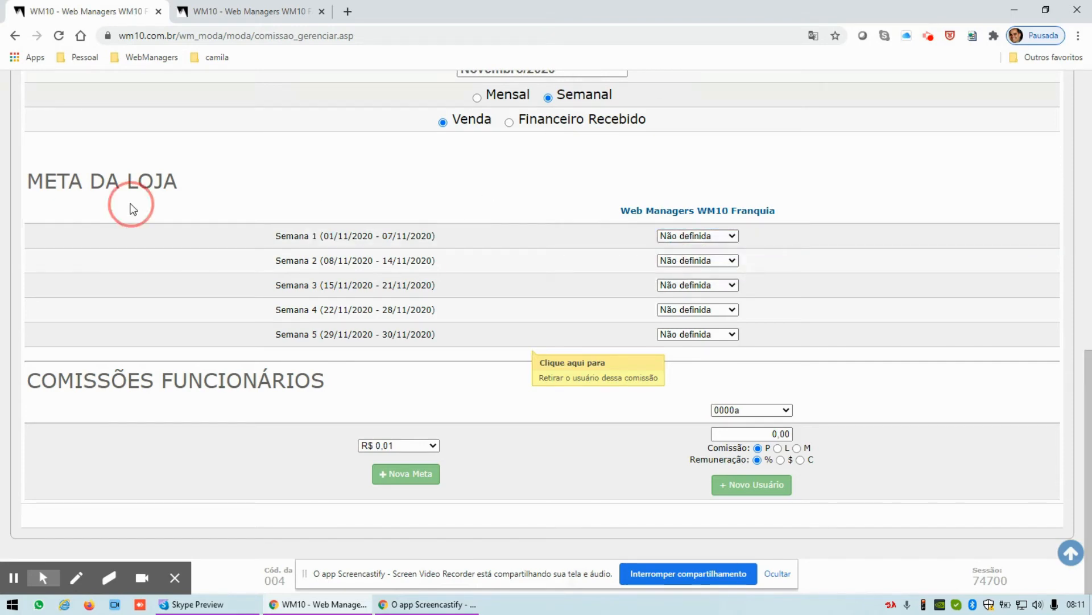
{"action": "scroll", "coordinate": [188, 207], "scroll_direction": "up", "scroll_amount": 2}
{"action": "left_click", "coordinate": [239, 174]}
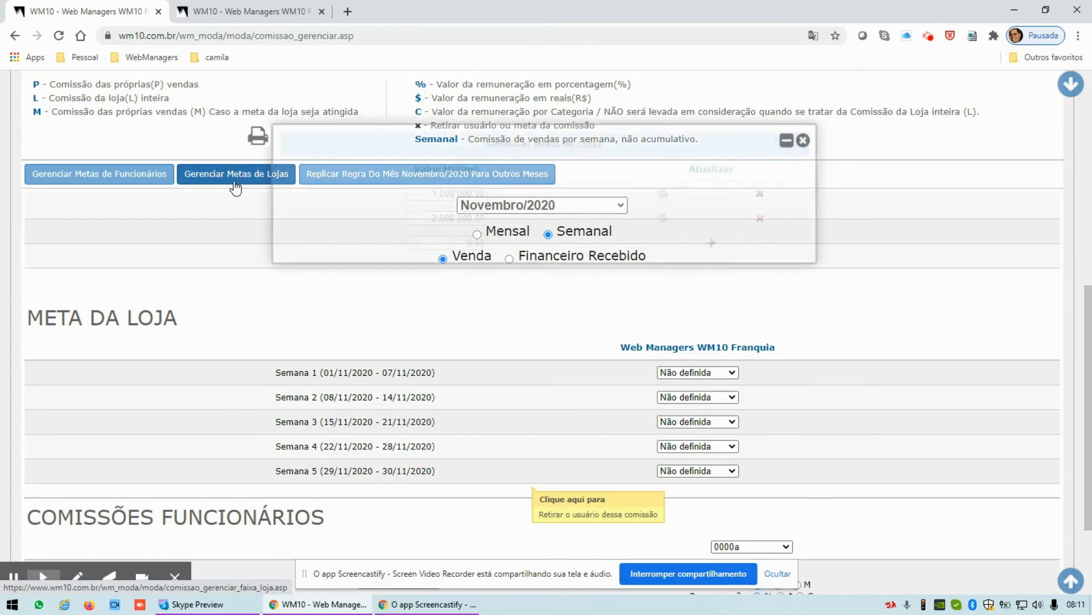
{"action": "left_click", "coordinate": [803, 140]}
{"action": "left_click", "coordinate": [688, 397]}
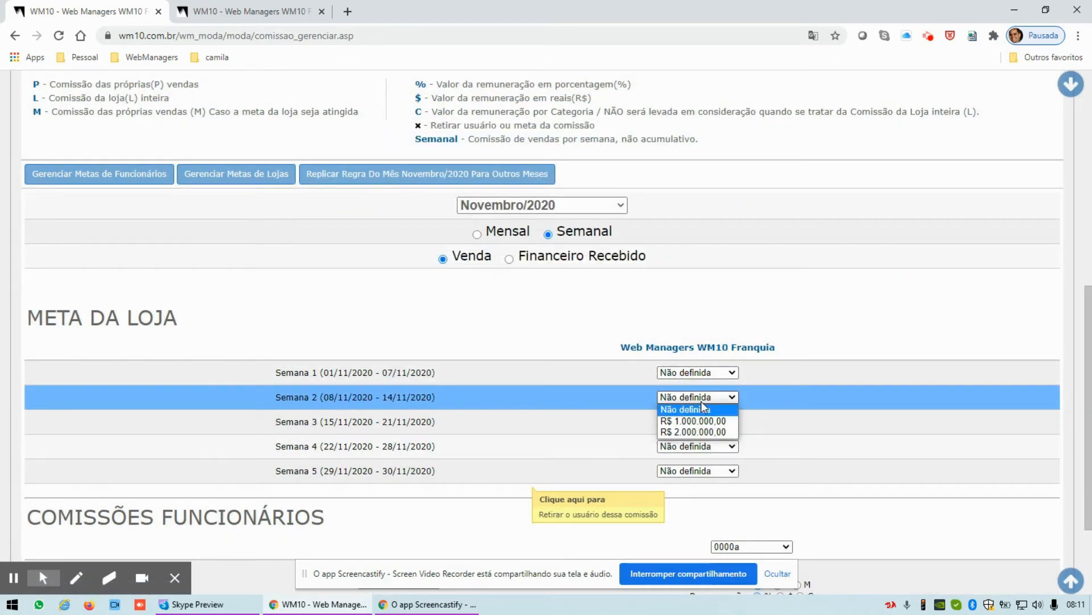
{"action": "left_click", "coordinate": [784, 372]}
{"action": "scroll", "coordinate": [779, 361], "scroll_direction": "down", "scroll_amount": 3}
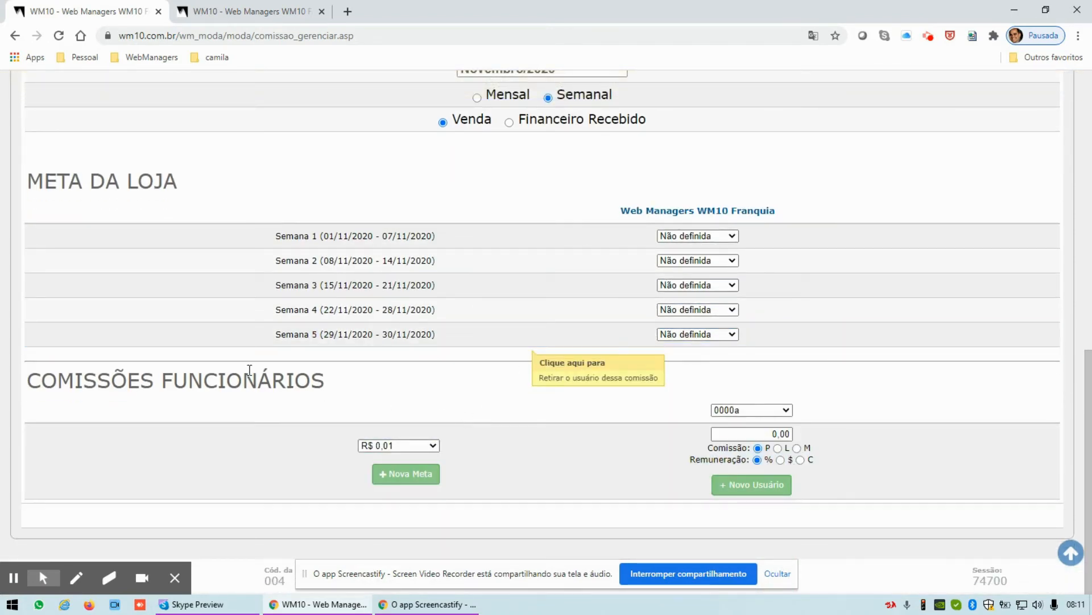
Step: Add the sixth listed user to the weekly employee commissions with 1,00% on own sales (P) for the R$ 0,01 goal
{"action": "left_click", "coordinate": [786, 410]}
{"action": "left_click", "coordinate": [751, 238]}
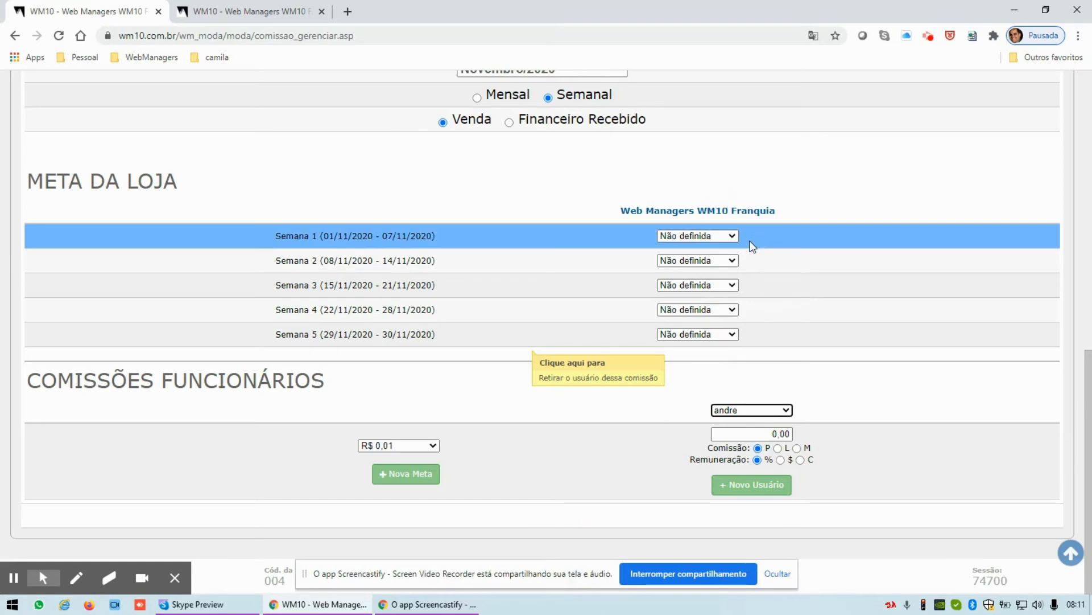
{"action": "left_click", "coordinate": [753, 435]}
{"action": "type", "text": "100"}
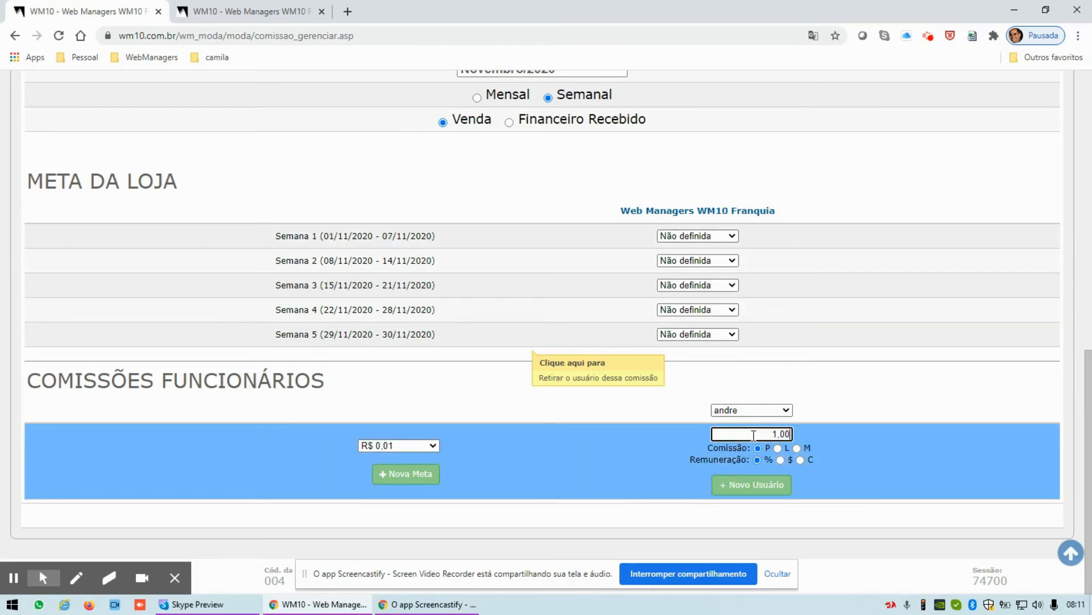
{"action": "left_click", "coordinate": [761, 489]}
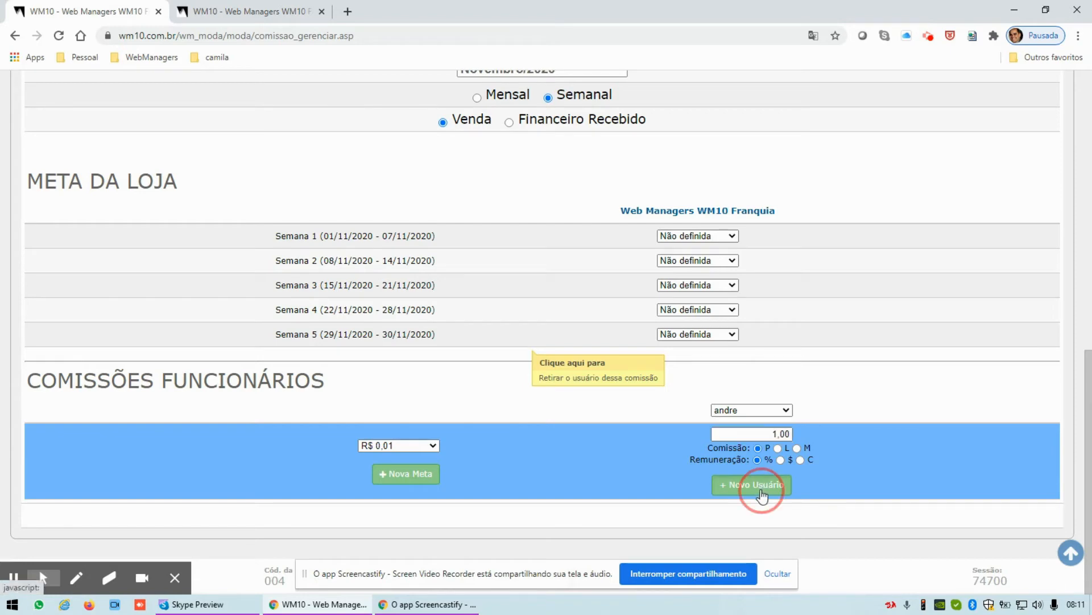
{"action": "scroll", "coordinate": [682, 424], "scroll_direction": "down", "scroll_amount": 2}
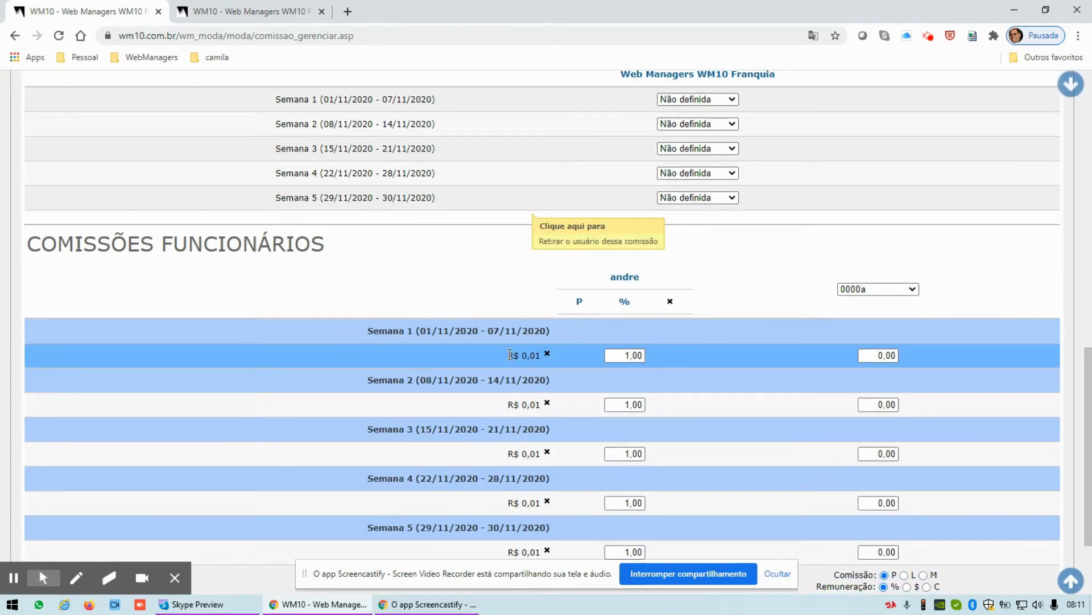
Step: Set the employee's Semana 1 commission for the R$ 0,01 goal to 0,50%
{"action": "left_click", "coordinate": [619, 359]}
{"action": "type", "text": "0,00"}
{"action": "key", "text": "BackSpace"}
{"action": "left_click", "coordinate": [618, 407]}
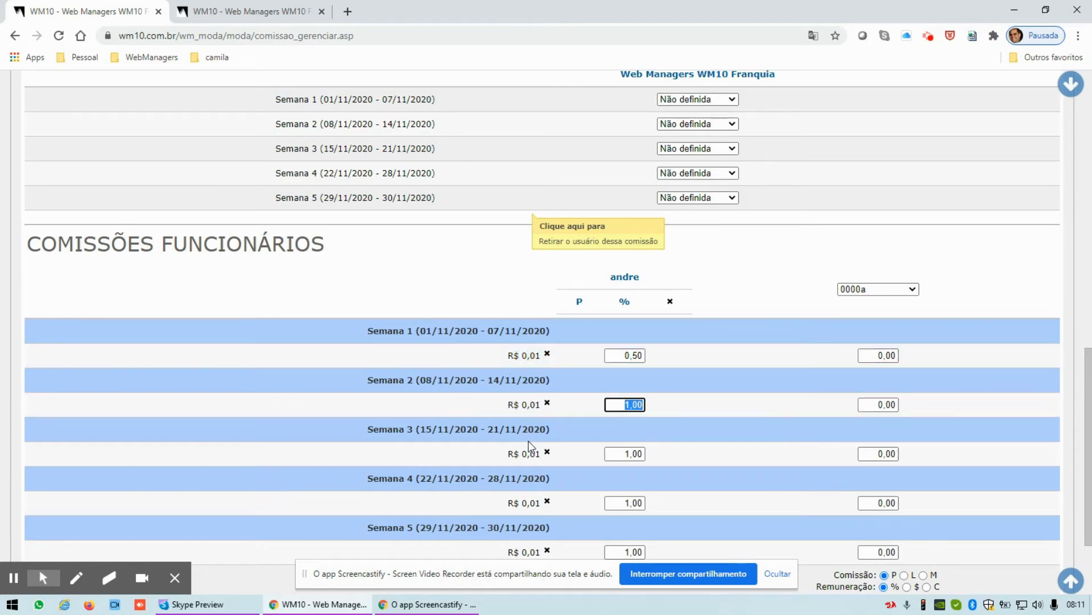
Step: Remove the R$ 0,01 goals of Semana 5 and Semana 4 from the weekly employee commissions
{"action": "scroll", "coordinate": [578, 426], "scroll_direction": "down", "scroll_amount": 2}
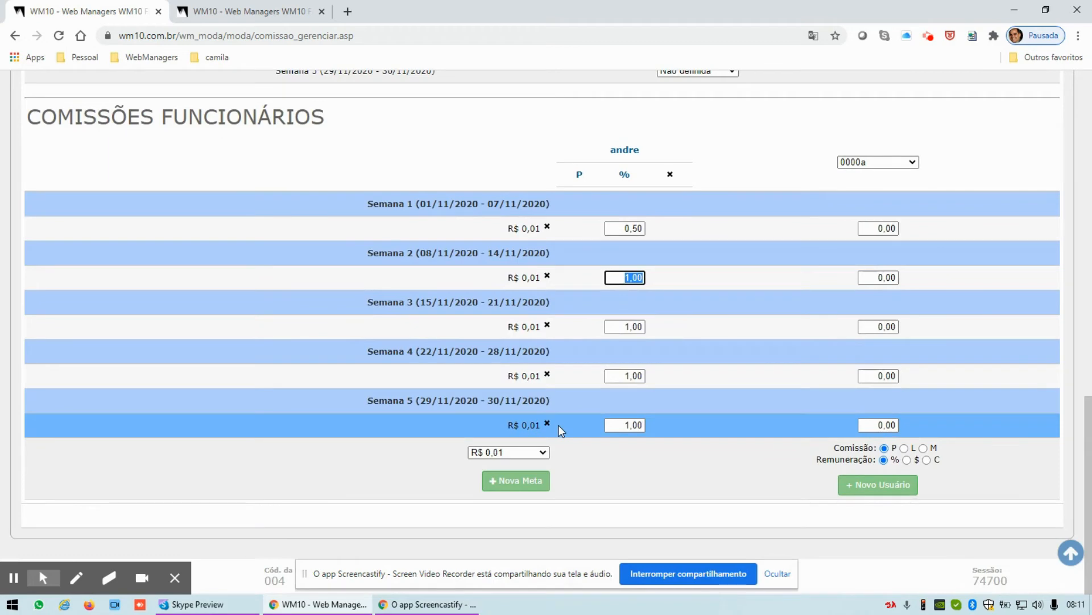
{"action": "left_click", "coordinate": [548, 416]}
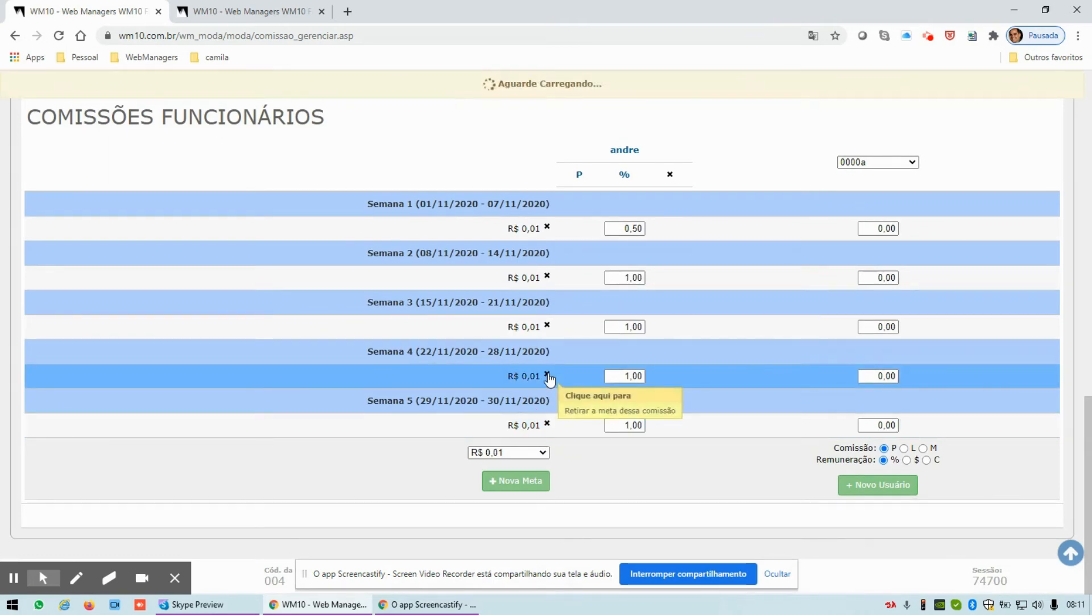
{"action": "left_click", "coordinate": [548, 376]}
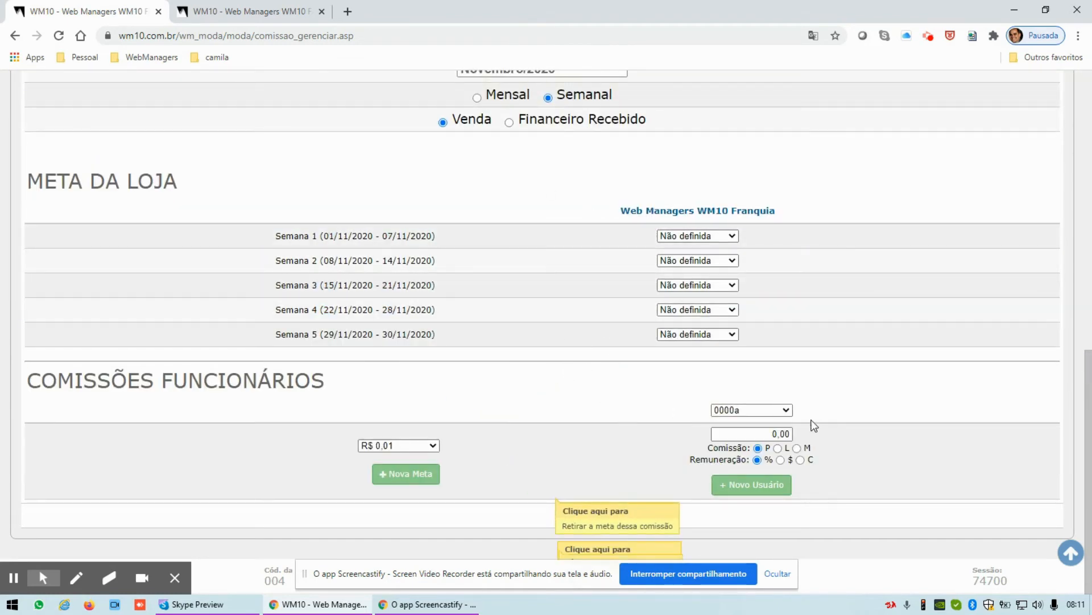
Step: Switch the November 2020 commission period back to monthly (Mensal), keeping it based on sales (Venda)
{"action": "left_click", "coordinate": [773, 411]}
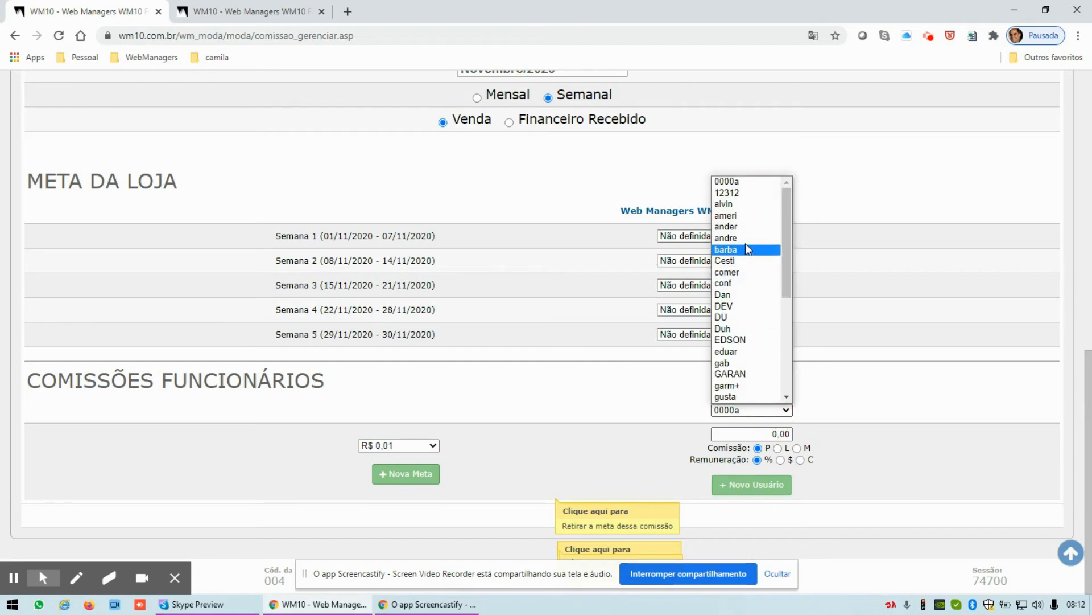
{"action": "left_click", "coordinate": [511, 93]}
{"action": "left_click", "coordinate": [592, 124]}
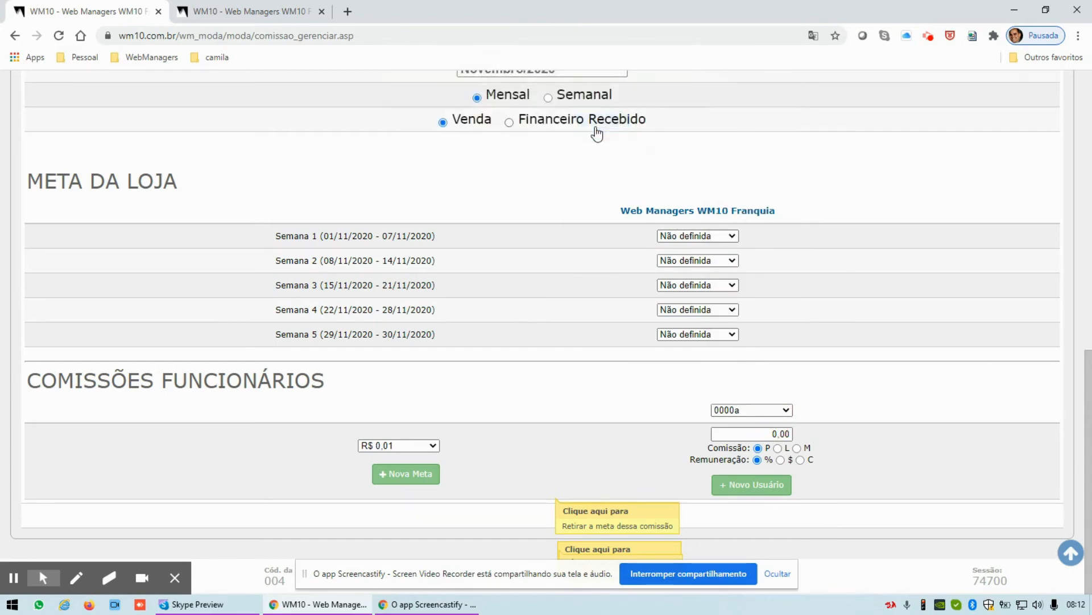
Step: Add the sixth listed user to the monthly employee commissions with 1,00% on own sales (P) for the R$ 0,01 goal
{"action": "left_click", "coordinate": [758, 374]}
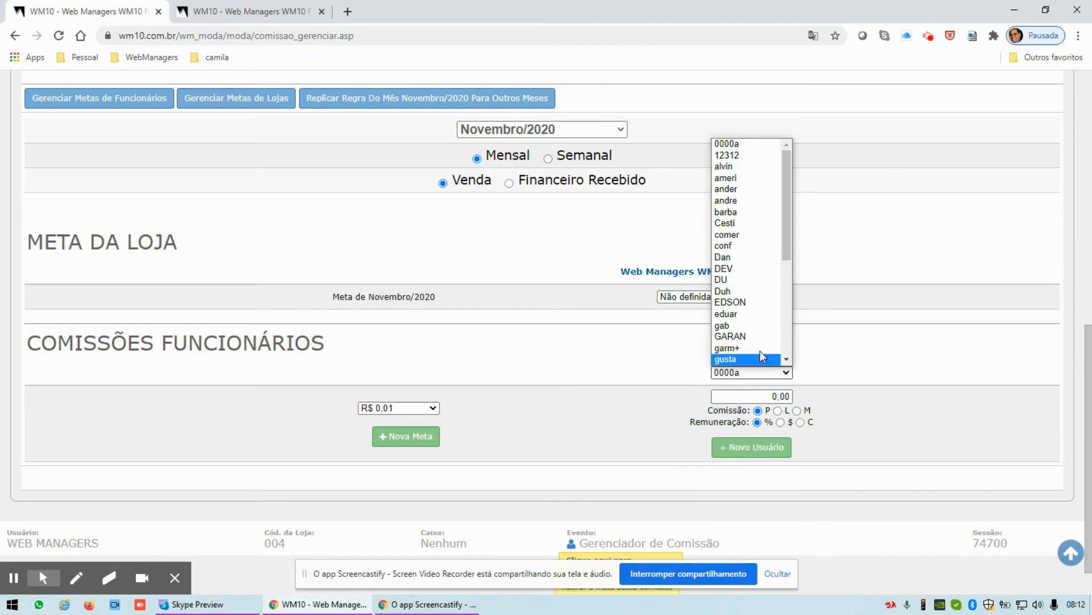
{"action": "left_click", "coordinate": [743, 199]}
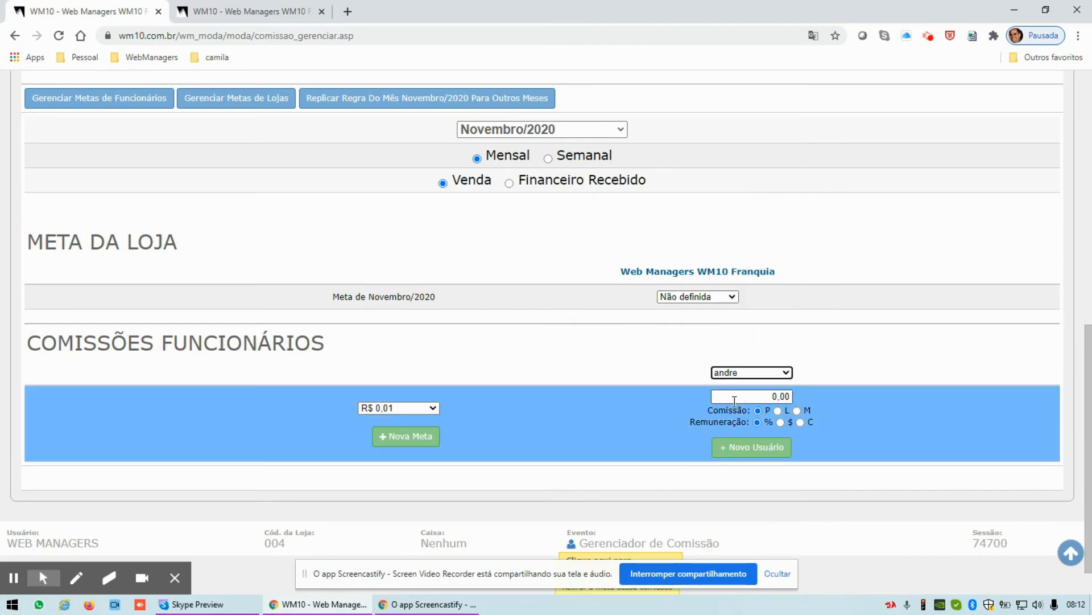
{"action": "left_click", "coordinate": [745, 395]}
{"action": "type", "text": "10"}
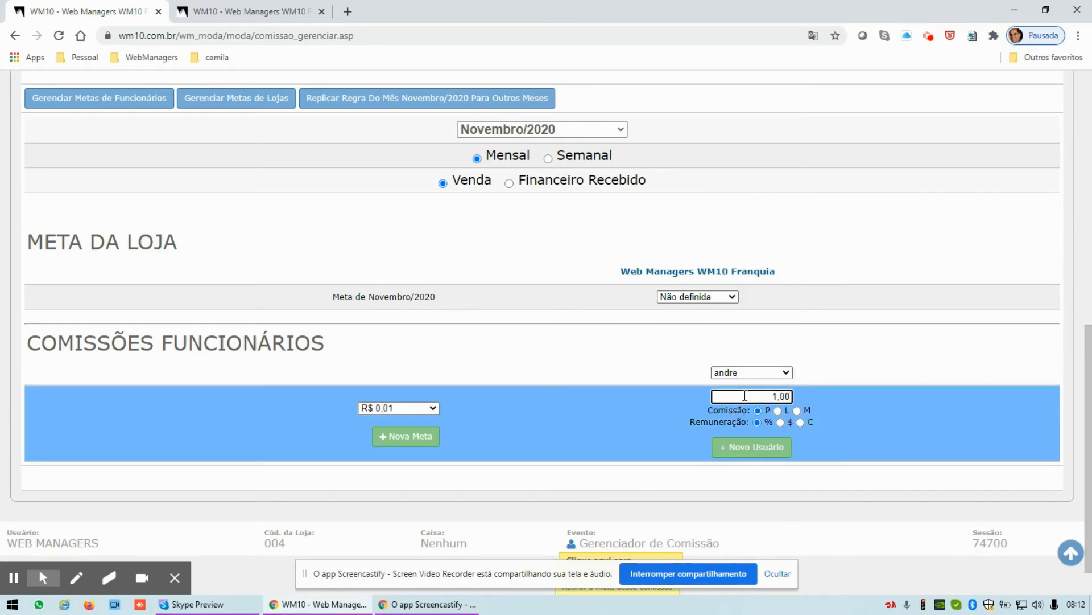
{"action": "left_click", "coordinate": [750, 447]}
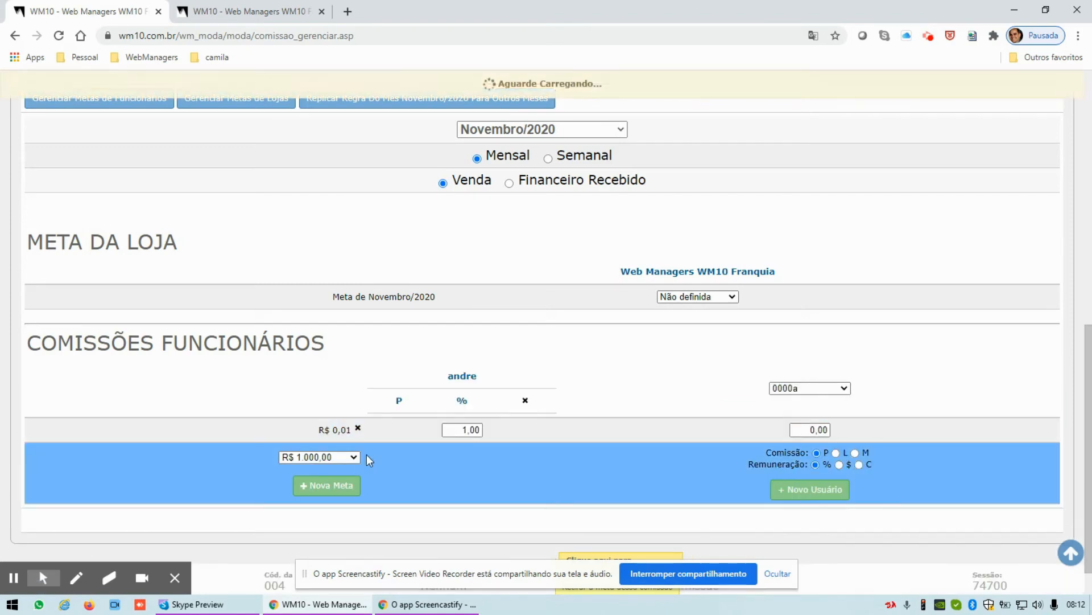
Step: Add the R$ 1.000,00 goal to the monthly employee commissions and set the employee's rate for it to 2,00%
{"action": "left_click", "coordinate": [319, 485]}
{"action": "left_click", "coordinate": [462, 455]}
{"action": "type", "text": "2"}
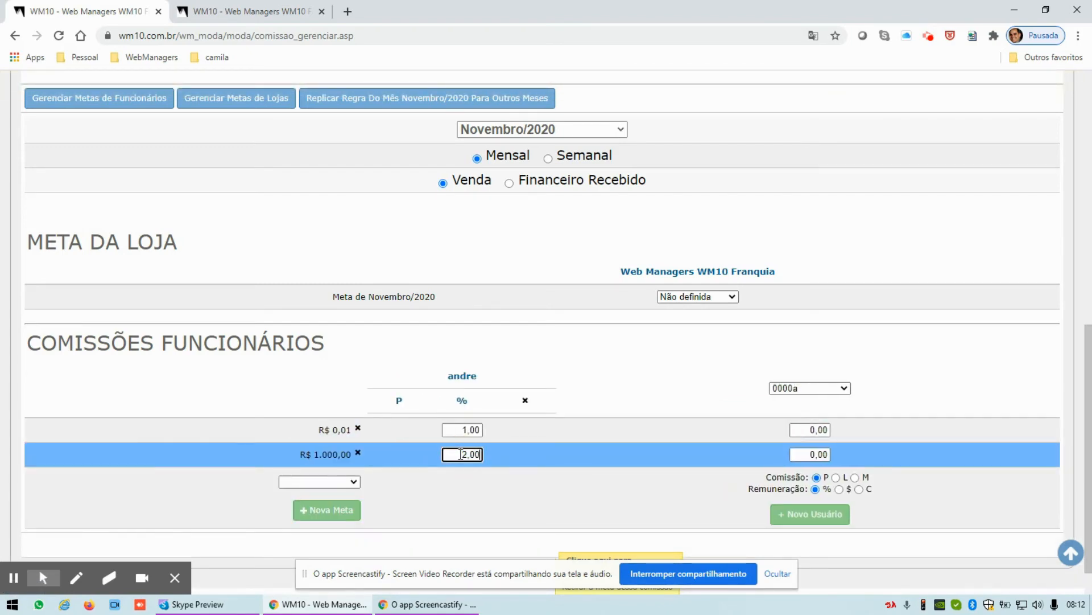
{"action": "left_click", "coordinate": [472, 479]}
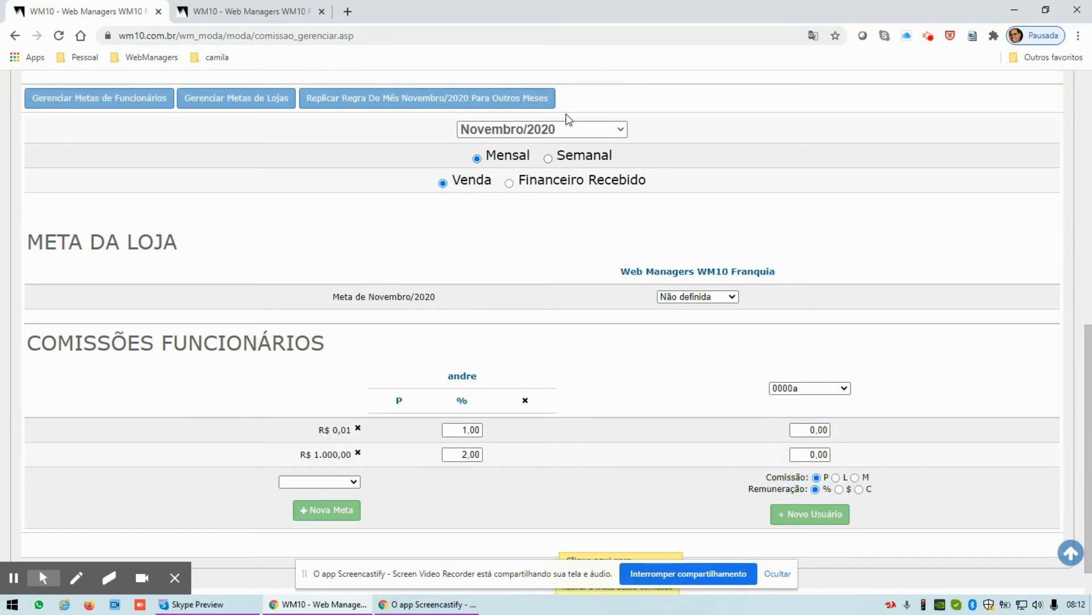
Step: View the options for replicating the November 2020 rule to the following months, and close them without replicating
{"action": "left_click", "coordinate": [367, 101]}
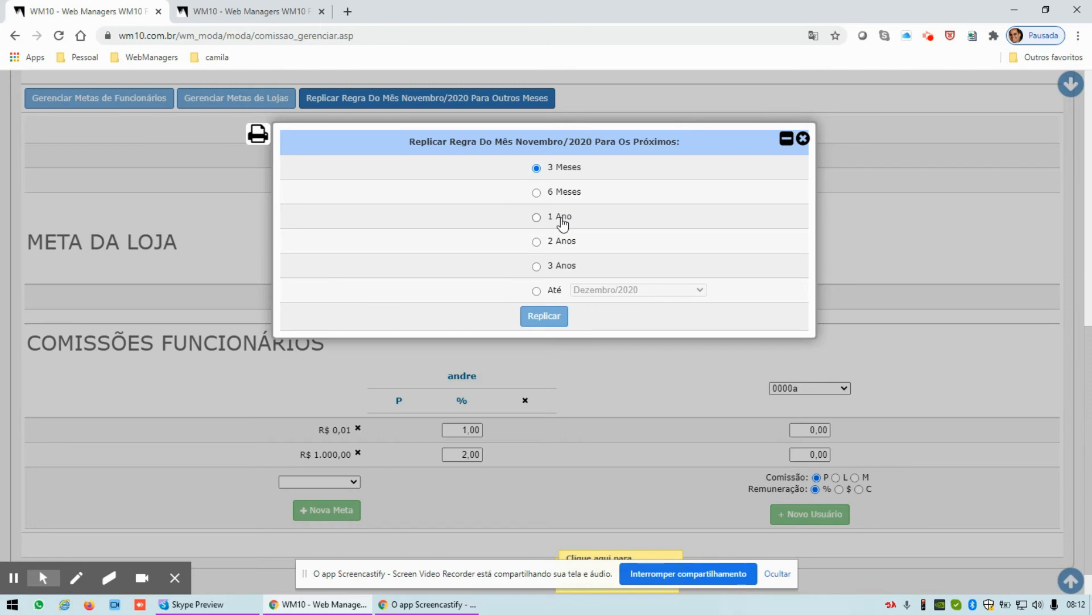
{"action": "left_click", "coordinate": [804, 140]}
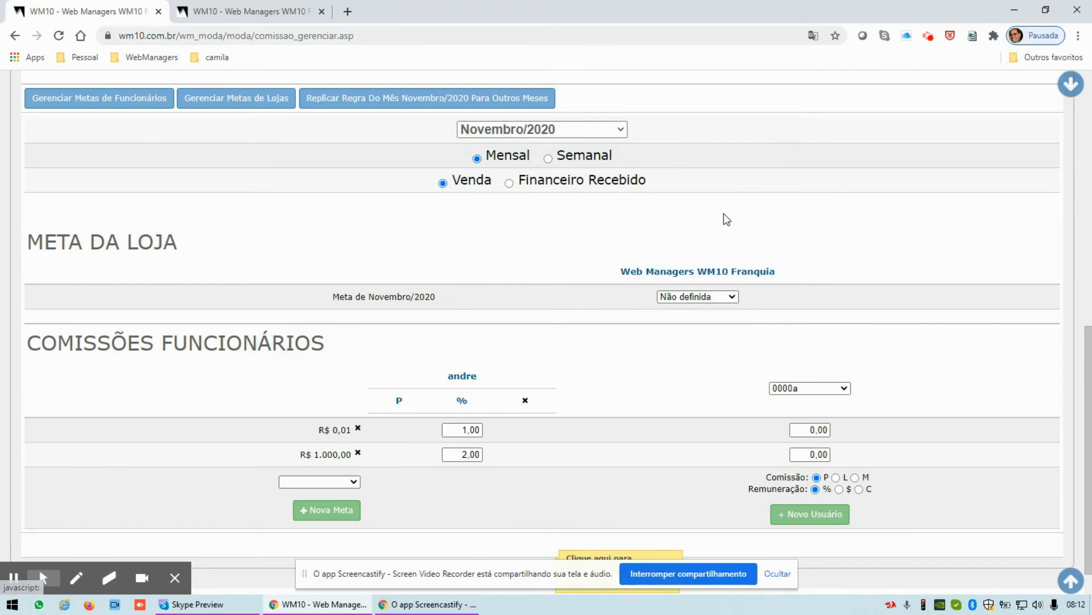
Step: Open the sales commission report (Relatório de Comissão dos Vendedores)
{"action": "scroll", "coordinate": [683, 216], "scroll_direction": "up", "scroll_amount": 10}
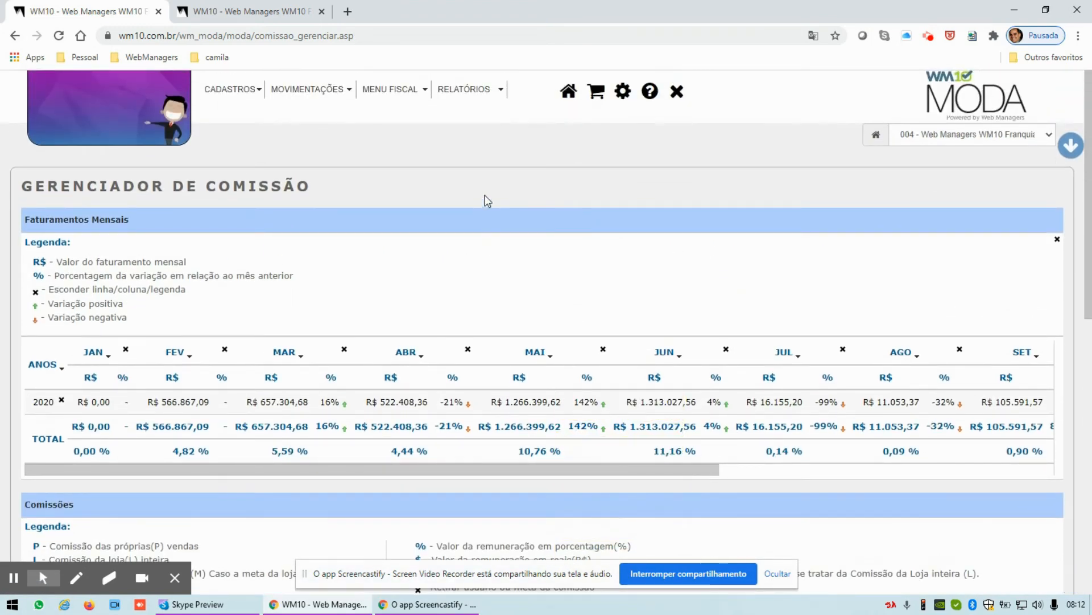
{"action": "left_click", "coordinate": [473, 91]}
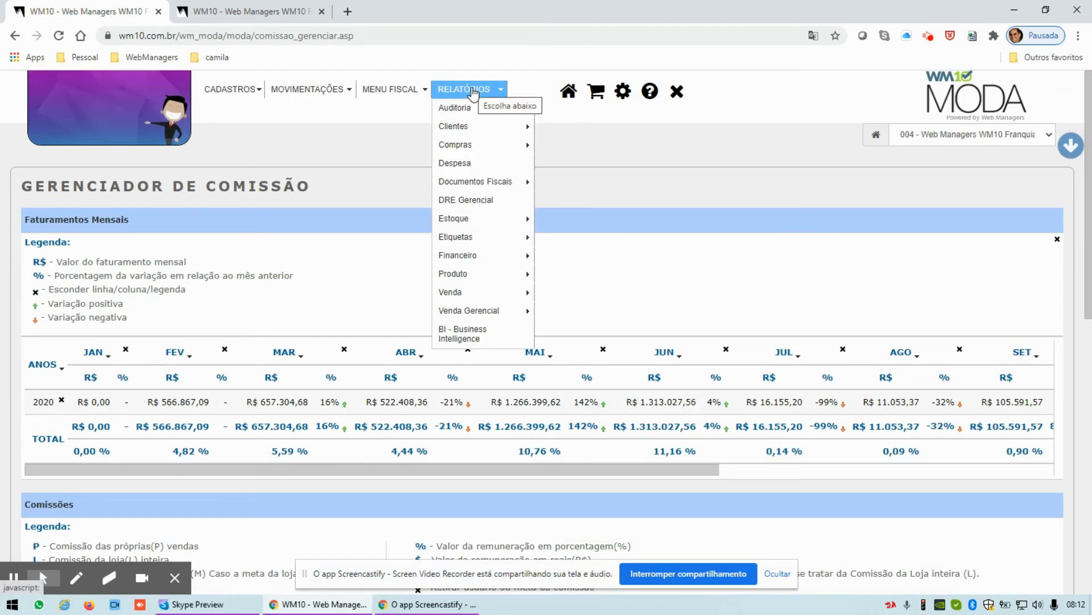
{"action": "mouse_move", "coordinate": [478, 292]}
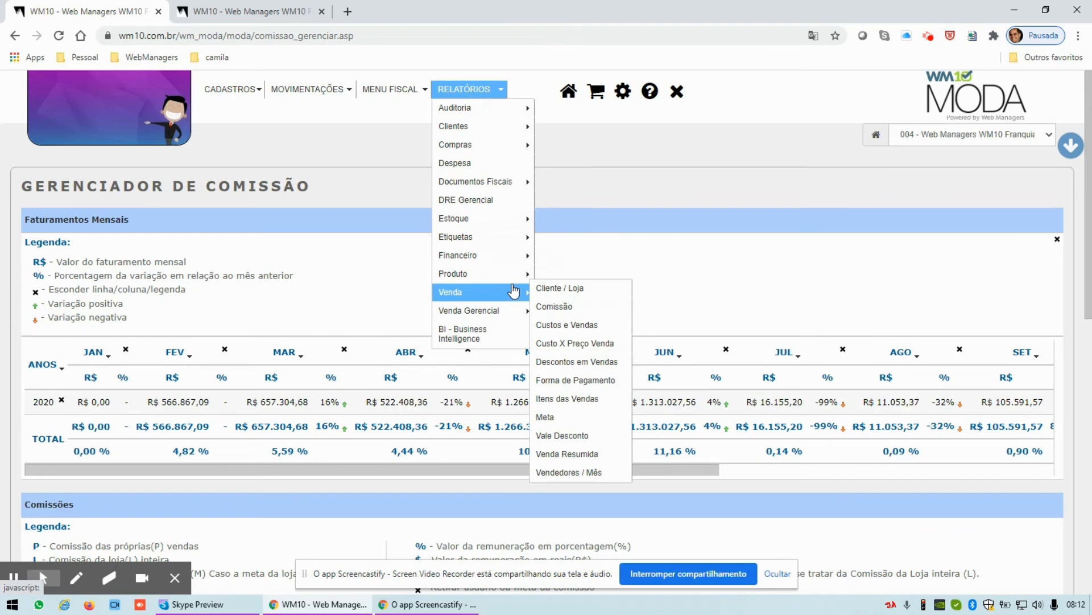
{"action": "left_click", "coordinate": [564, 310]}
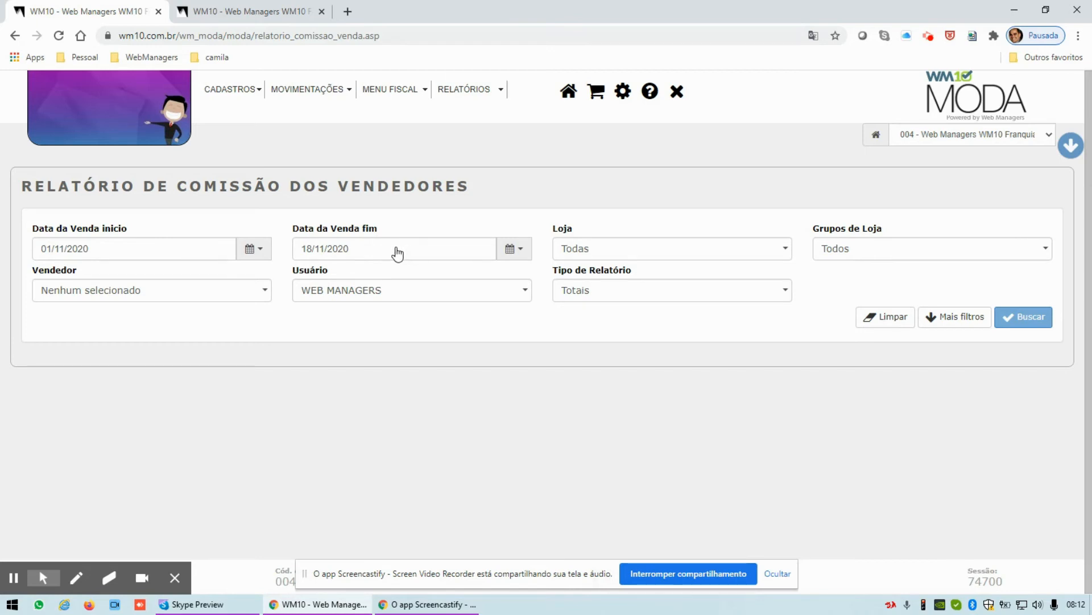
Step: Run the Totais commission report for only the Web Managers WM10 Franquia store and sort the results by Meta Atingida
{"action": "left_click", "coordinate": [635, 251]}
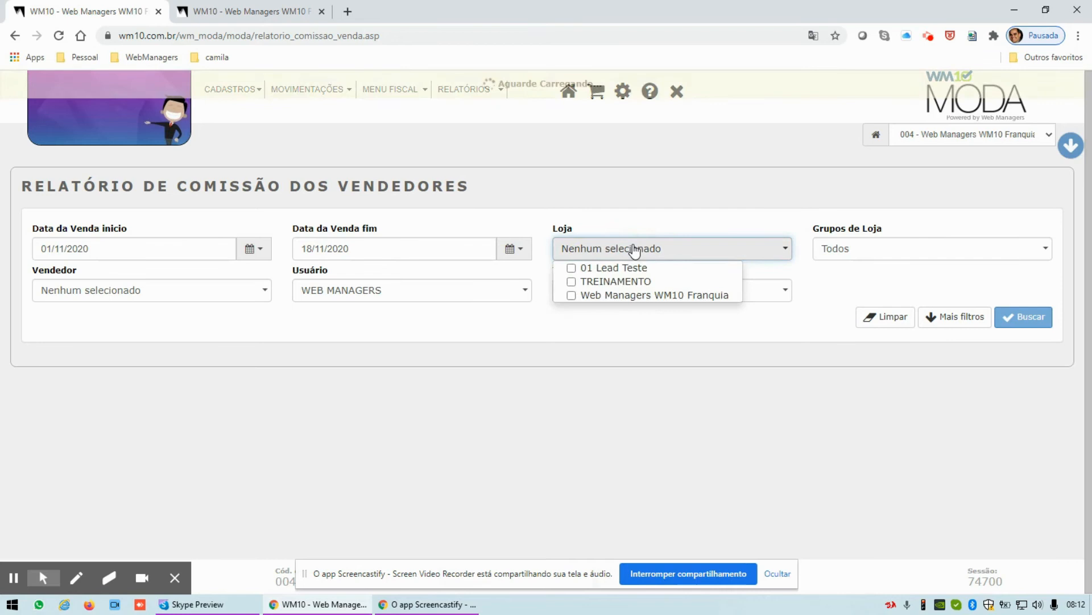
{"action": "left_click", "coordinate": [618, 297]}
{"action": "left_click", "coordinate": [507, 344]}
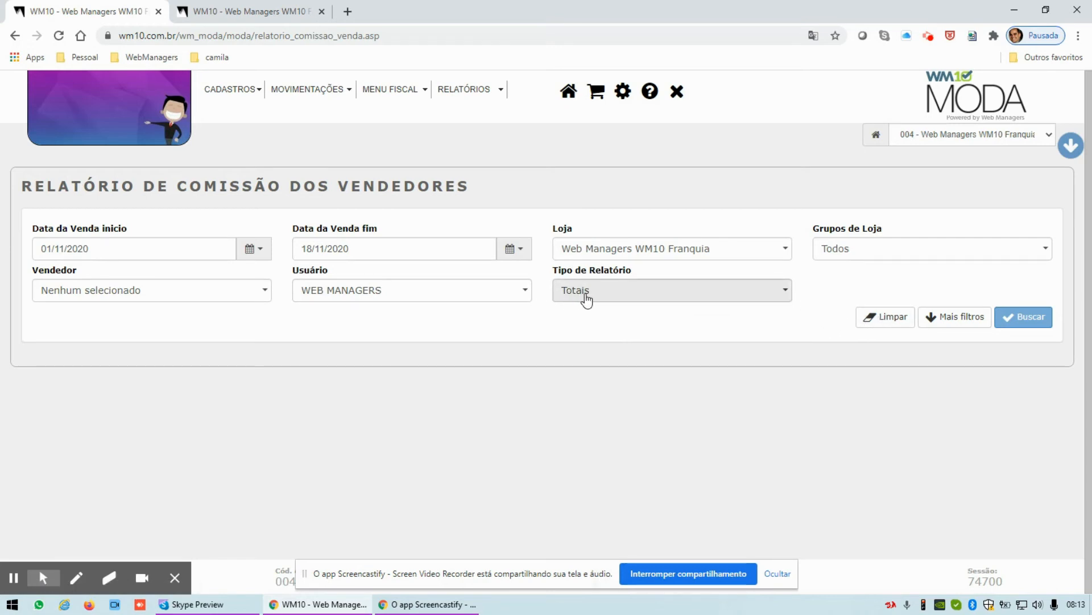
{"action": "left_click", "coordinate": [1032, 319]}
{"action": "scroll", "coordinate": [1020, 423], "scroll_direction": "down", "scroll_amount": 3}
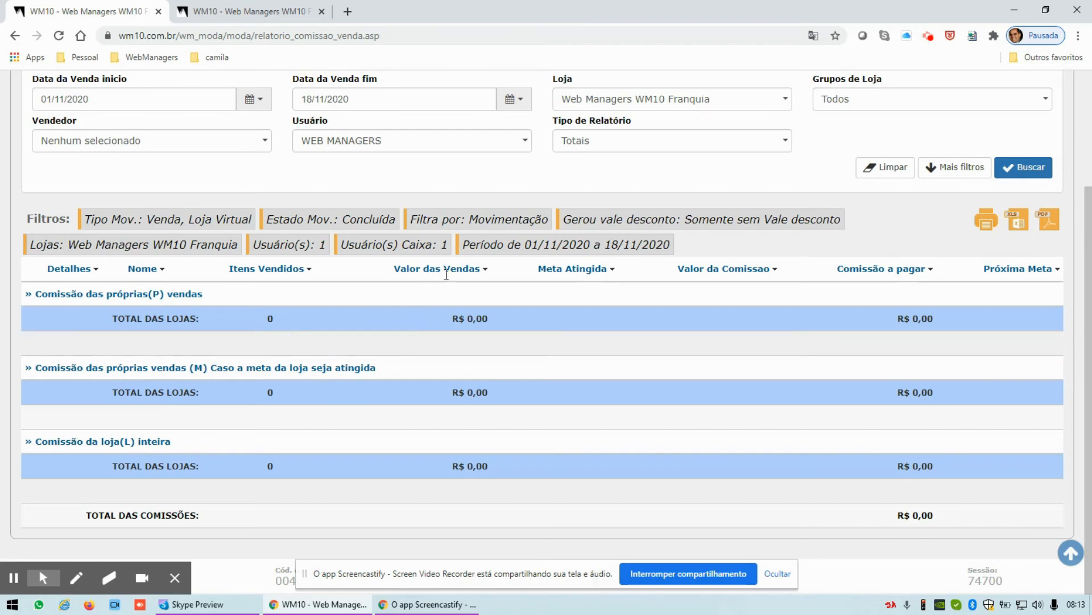
{"action": "left_click_drag", "start_coordinate": [460, 322], "coordinate": [488, 318]}
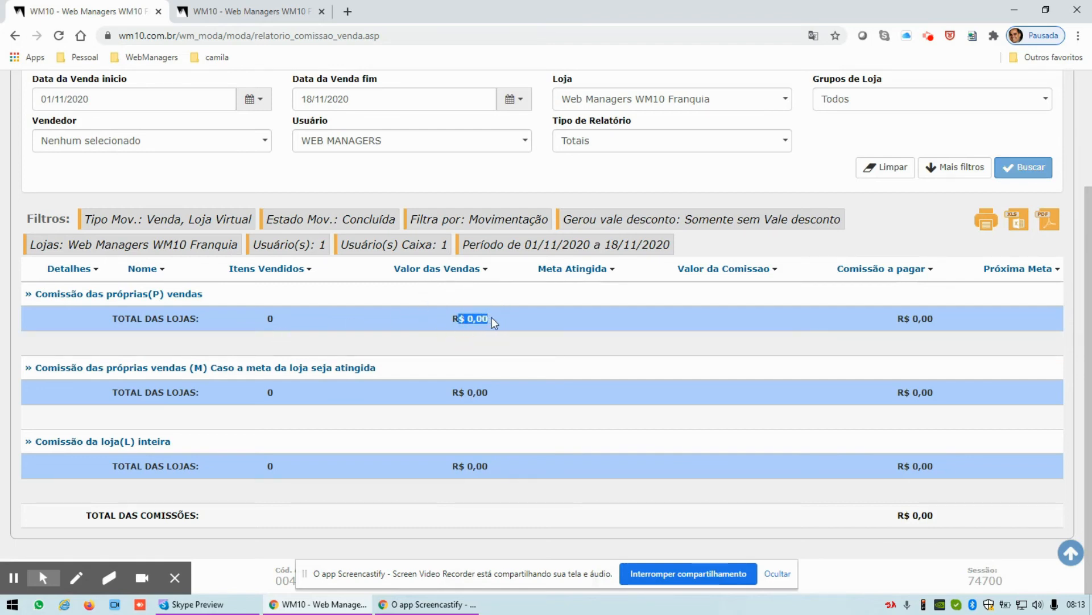
{"action": "left_click", "coordinate": [570, 279]}
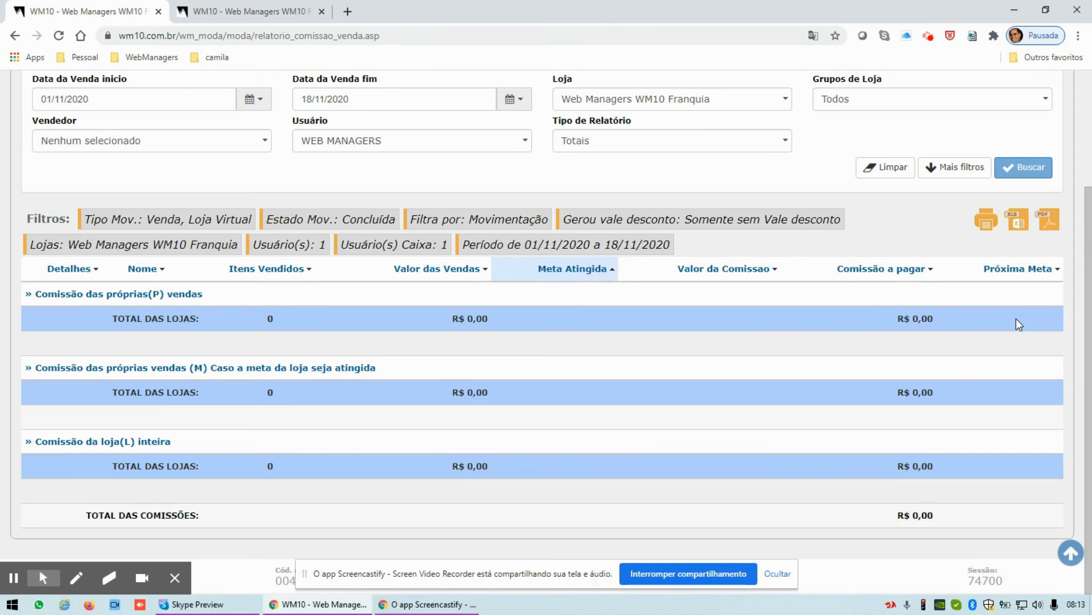
Step: Change the report type to Ticket Médio and run the search again for the same store and period
{"action": "left_click", "coordinate": [706, 143]}
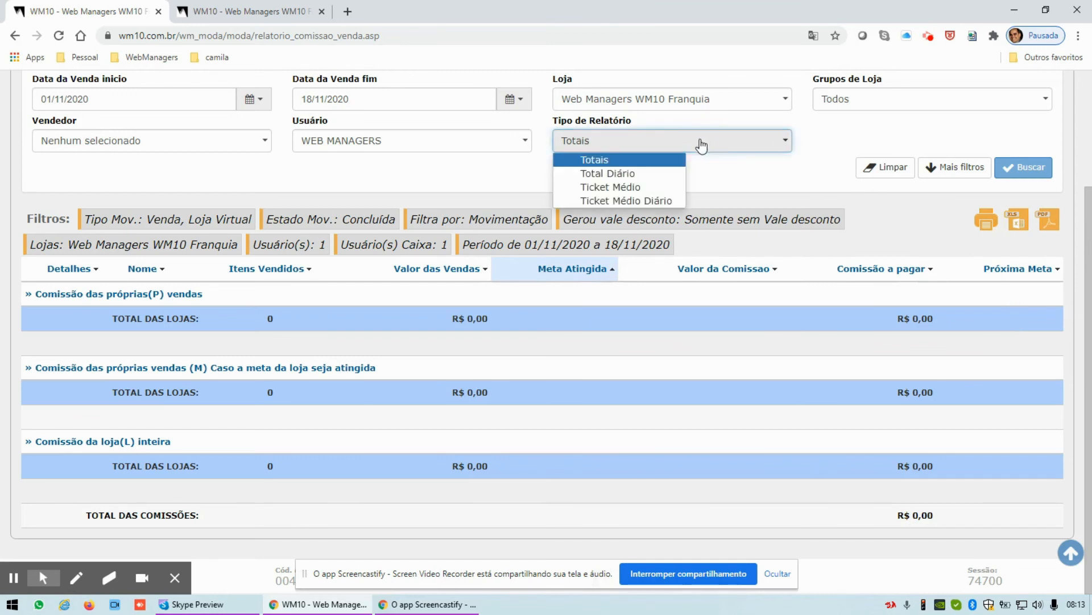
{"action": "left_click", "coordinate": [626, 187]}
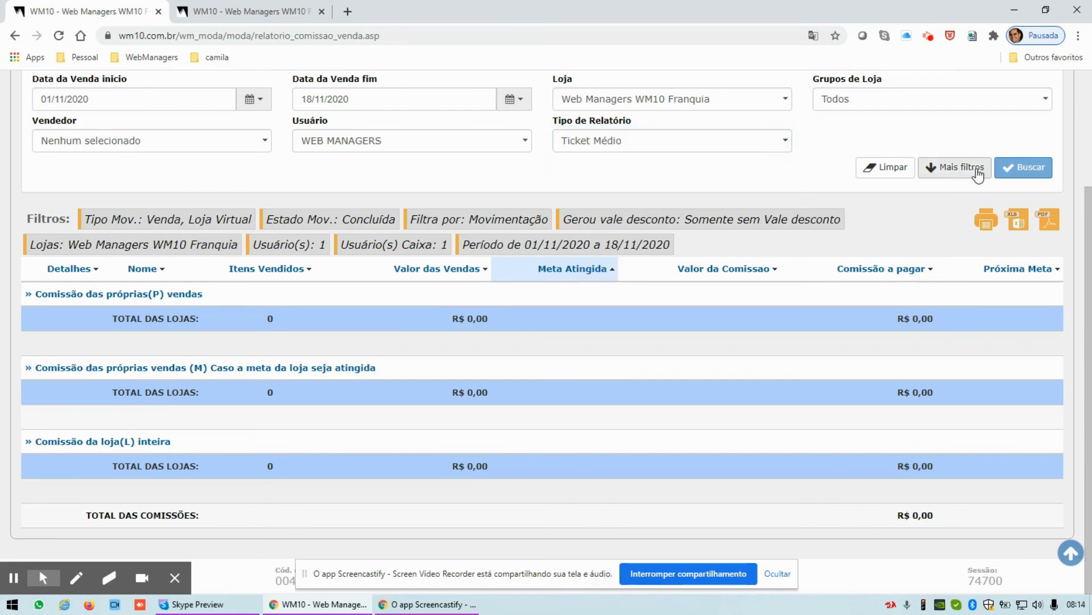
{"action": "left_click", "coordinate": [1024, 167]}
{"action": "scroll", "coordinate": [887, 190], "scroll_direction": "down", "scroll_amount": 2}
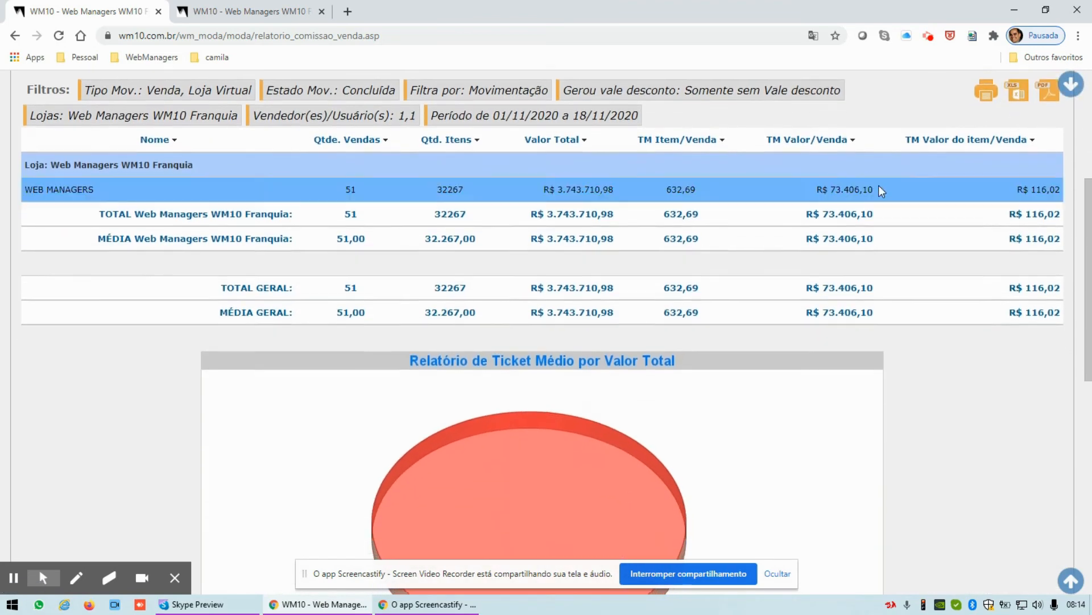
Step: Examine the seller's sales count, item quantity and average-ticket figures in the Ticket Médio report
{"action": "scroll", "coordinate": [780, 263], "scroll_direction": "up", "scroll_amount": 2}
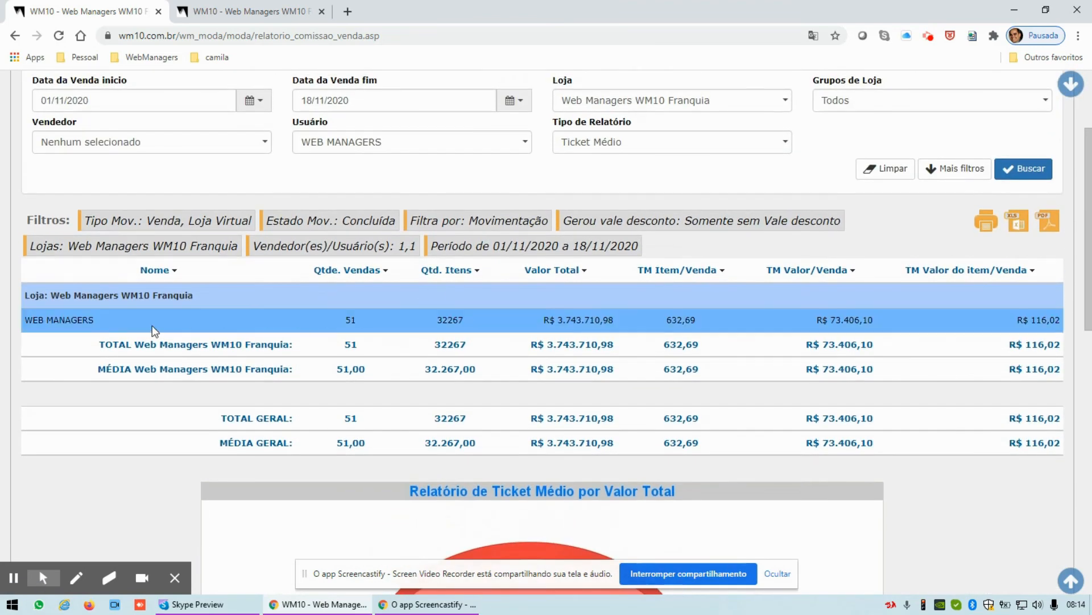
{"action": "left_click", "coordinate": [347, 320]}
{"action": "left_click_drag", "start_coordinate": [442, 323], "coordinate": [469, 321]}
{"action": "left_click", "coordinate": [469, 321]}
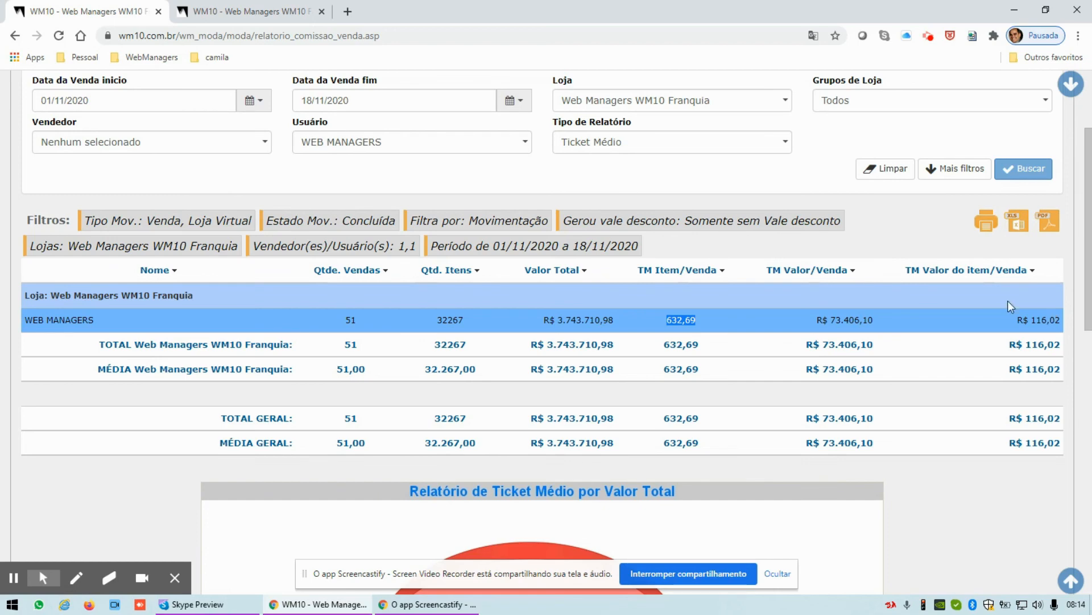
{"action": "left_click", "coordinate": [660, 339]}
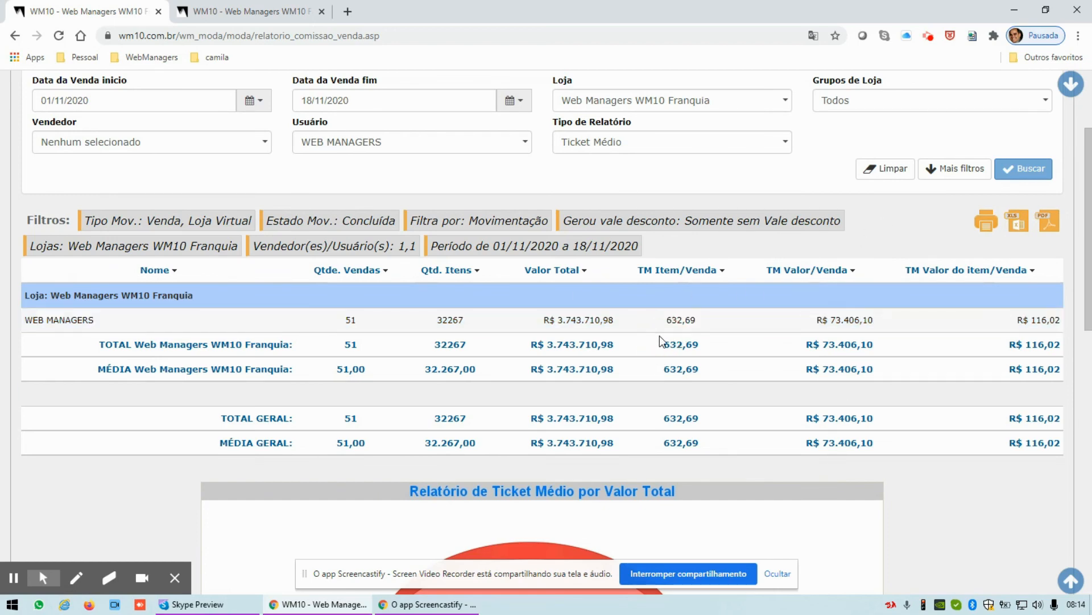